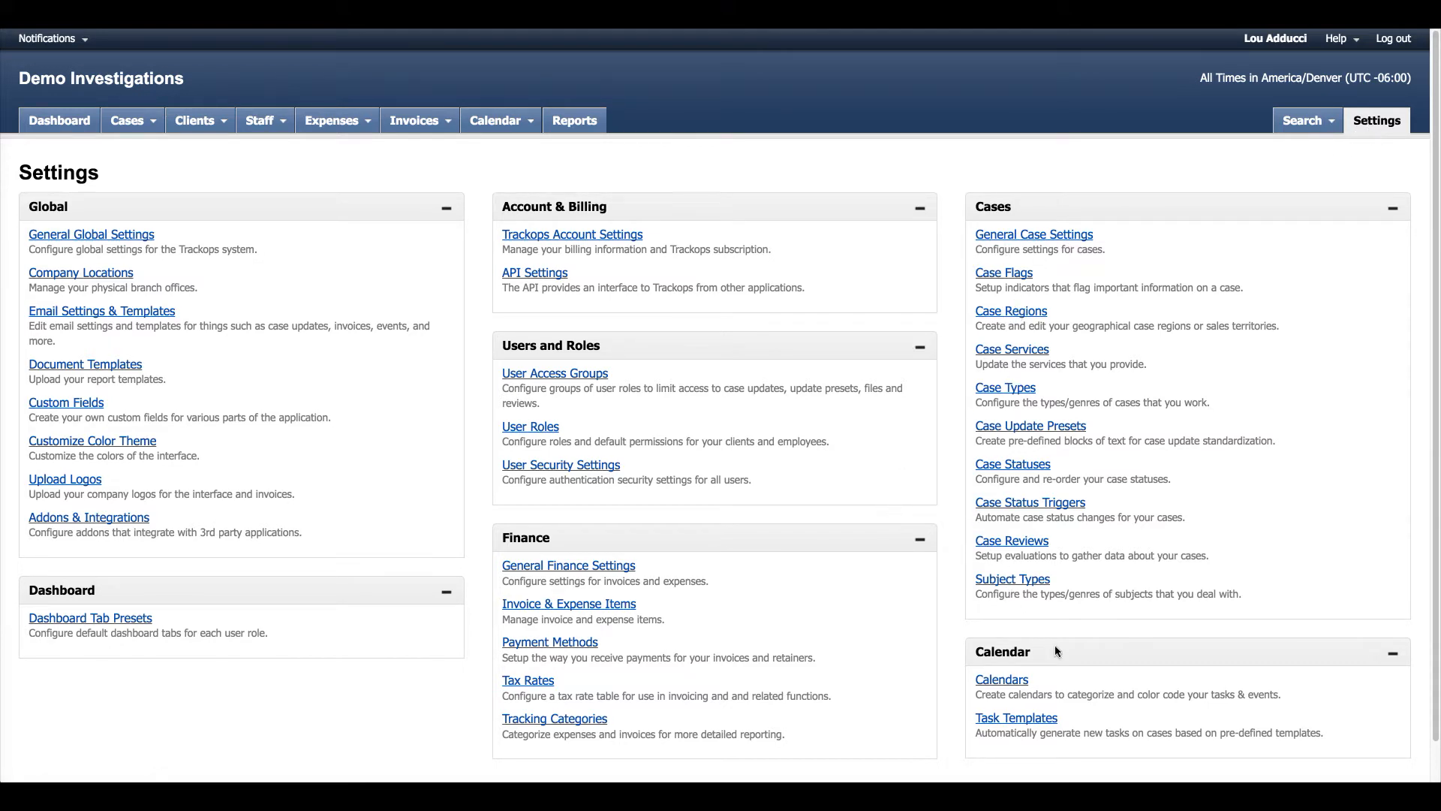
Step: Start a new task template from the settings and begin its title with "Report due for"
{"action": "left_click", "coordinate": [1054, 719]}
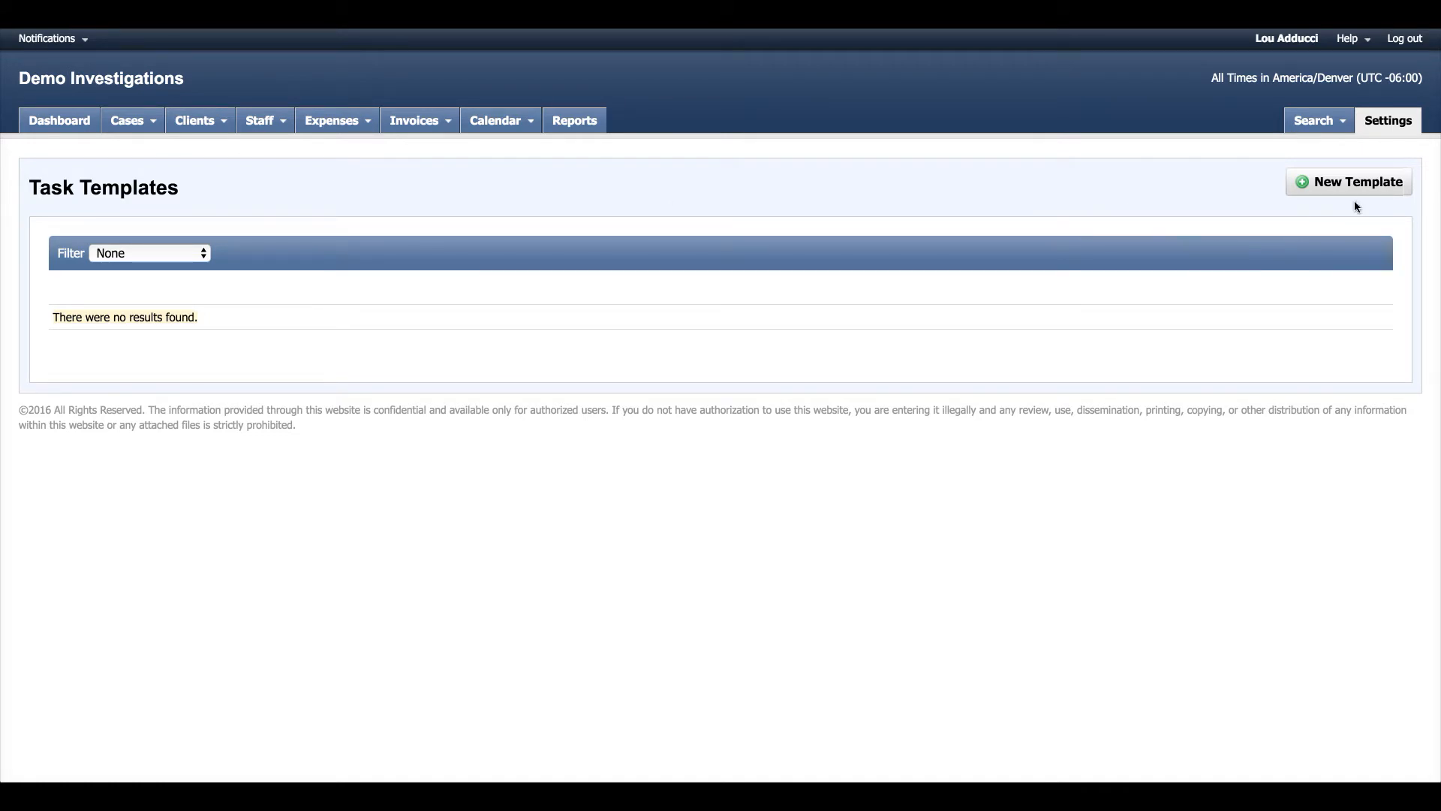
{"action": "left_click", "coordinate": [1374, 194]}
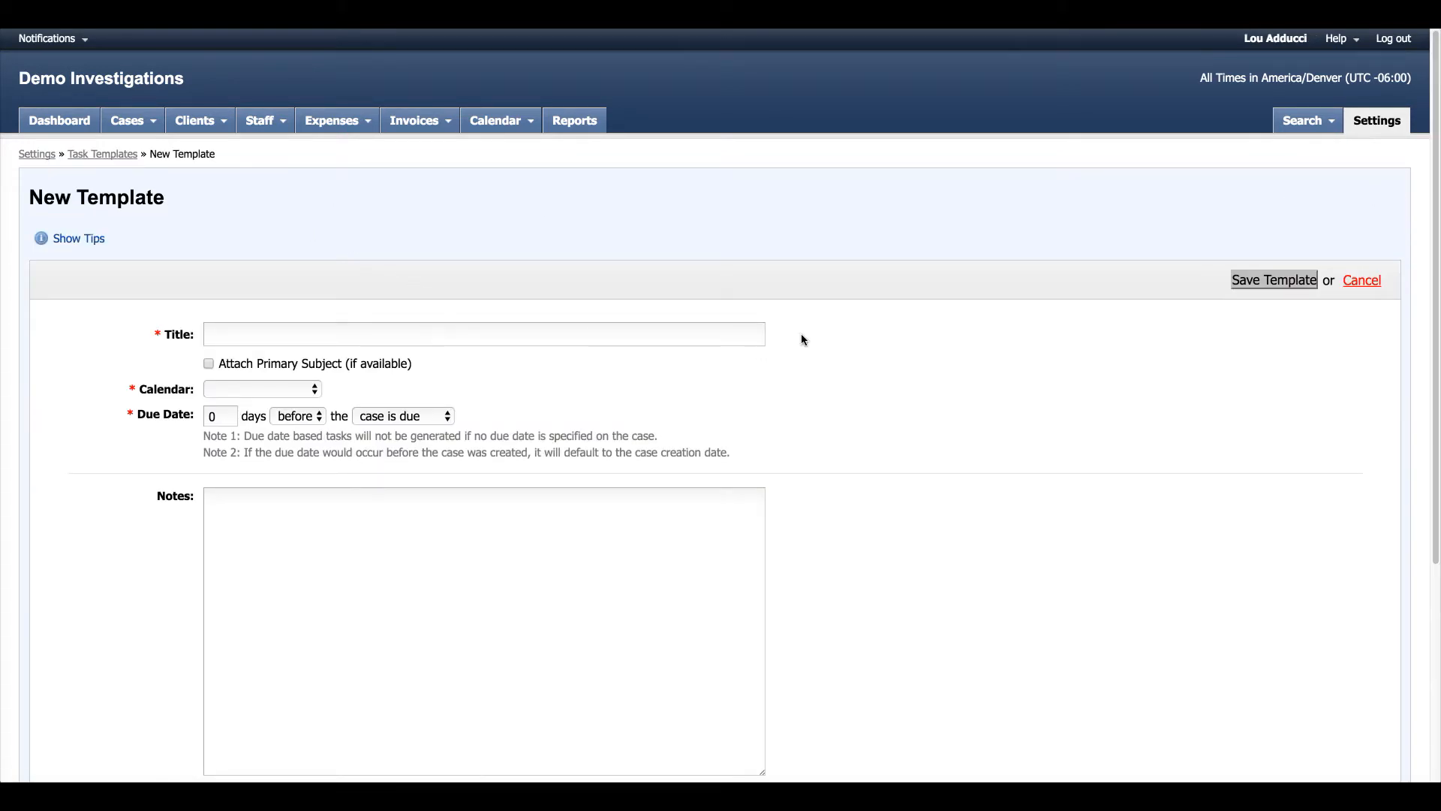
{"action": "scroll", "coordinate": [811, 315], "scroll_direction": "down", "scroll_amount": 1}
{"action": "scroll", "coordinate": [878, 283], "scroll_direction": "down", "scroll_amount": 1}
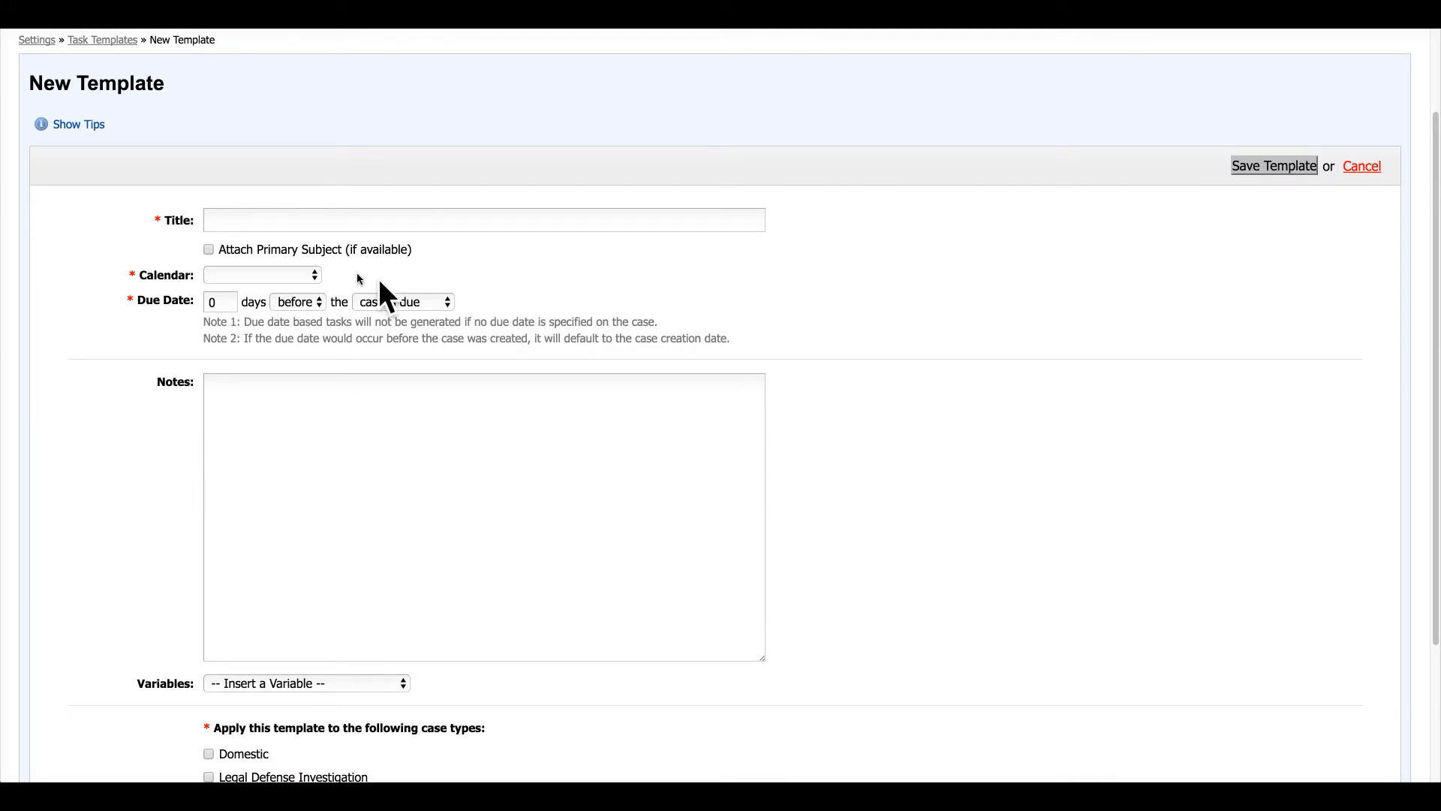
{"action": "left_click", "coordinate": [250, 229]}
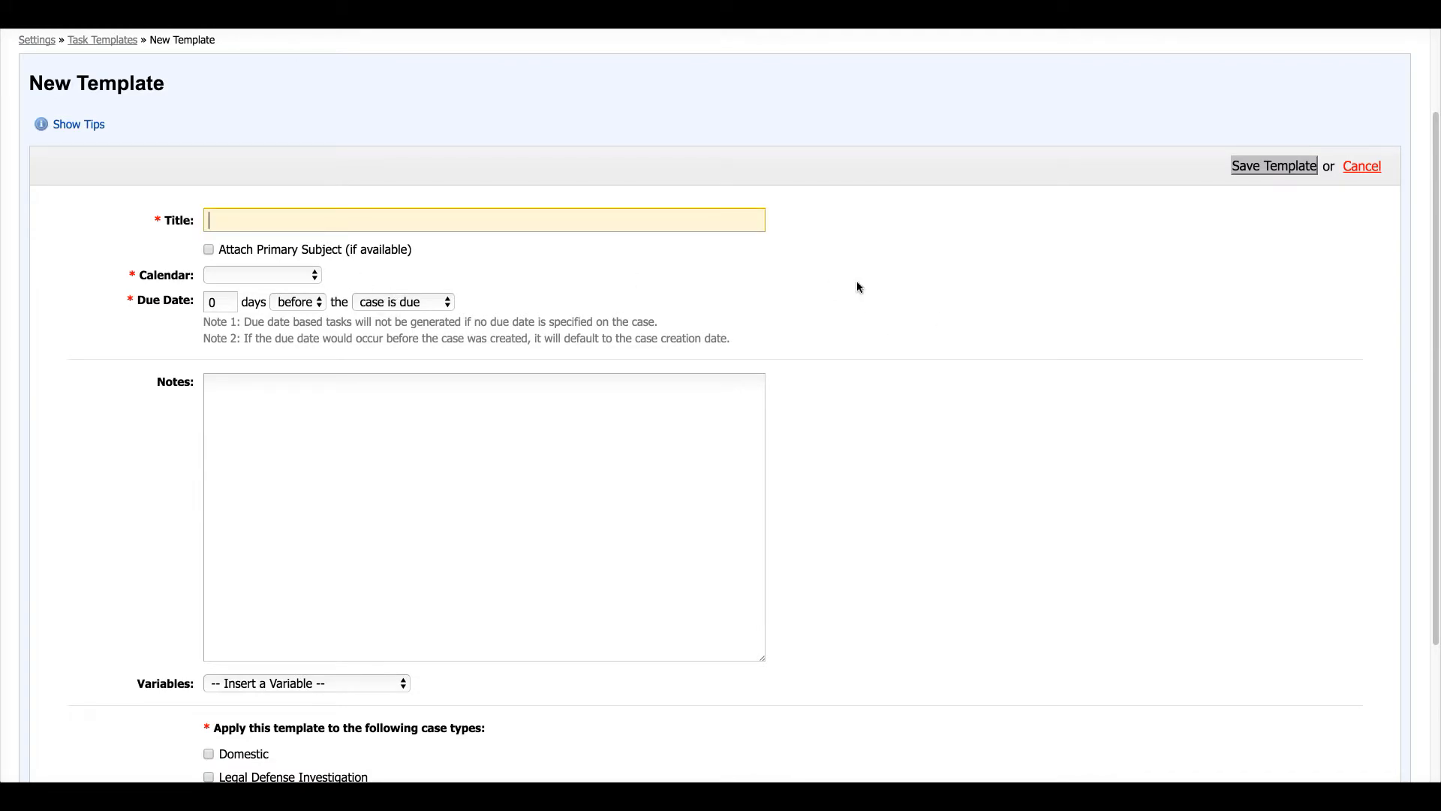
{"action": "type", "text": "Report b"}
{"action": "key", "text": "BackSpace"}
{"action": "type", "text": "due for"}
Step: Append the subject name variable to the template title so it reads "Report due for {{Subject.name}}"
{"action": "scroll", "coordinate": [758, 251], "scroll_direction": "down", "scroll_amount": 2}
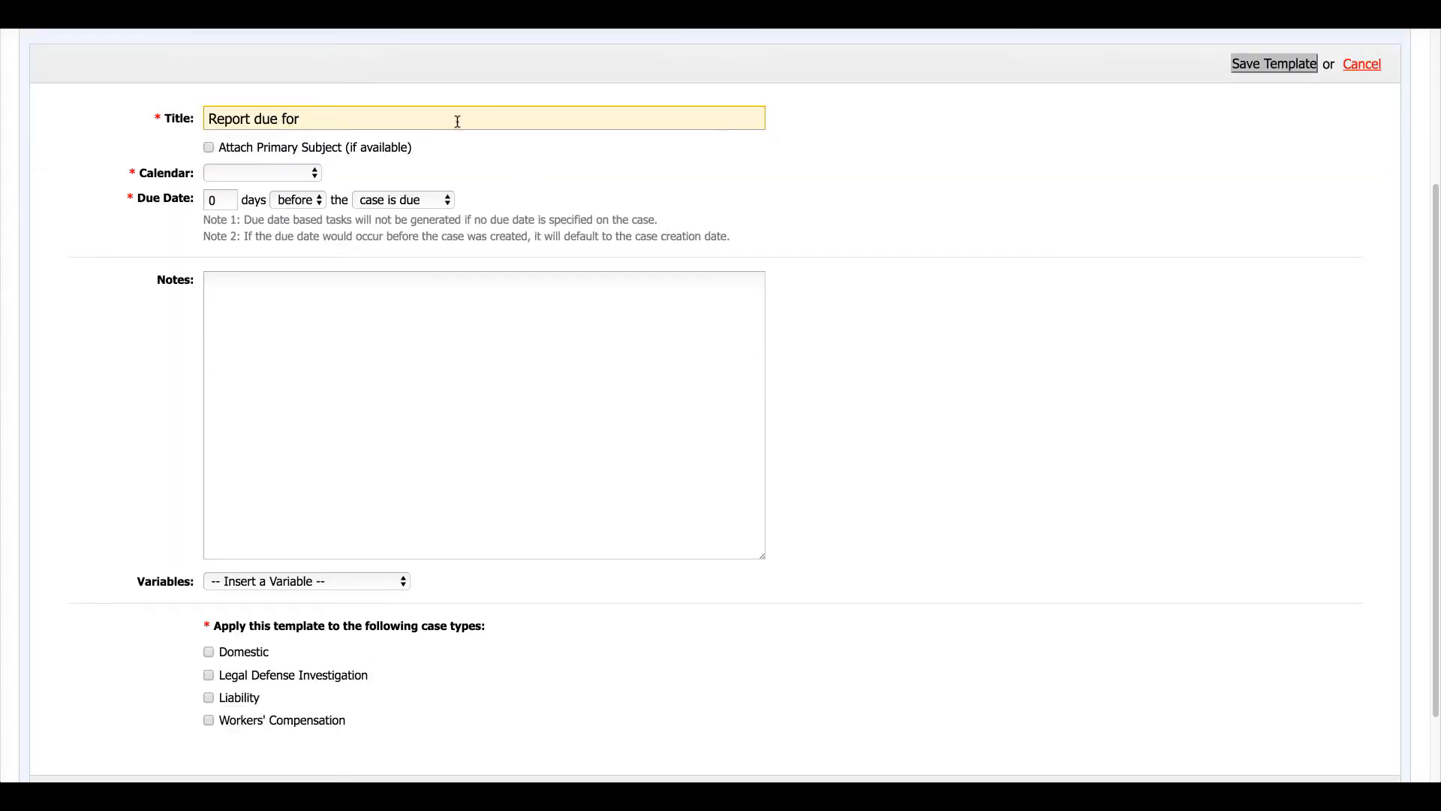
{"action": "scroll", "coordinate": [457, 121], "scroll_direction": "up", "scroll_amount": 2}
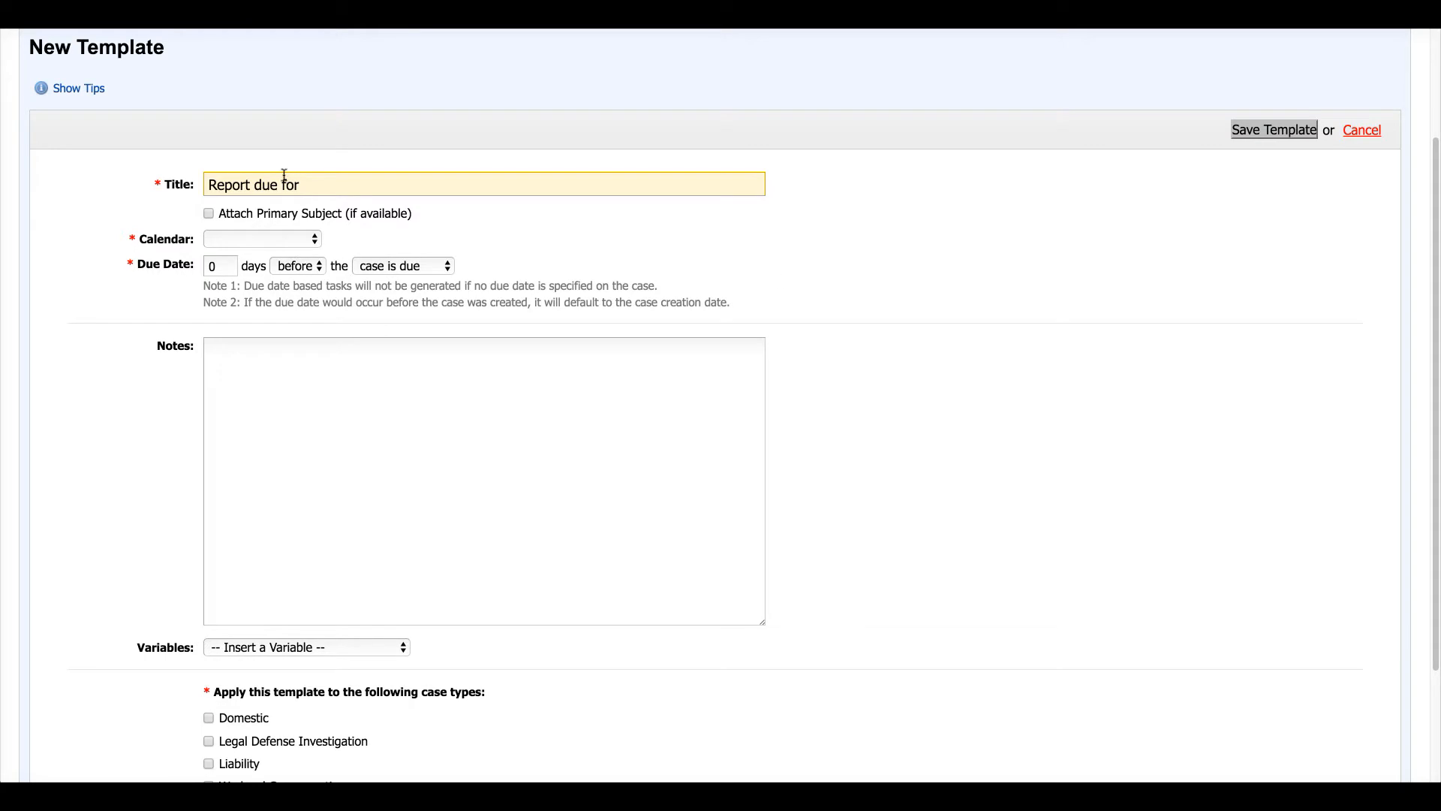
{"action": "scroll", "coordinate": [514, 216], "scroll_direction": "down", "scroll_amount": 3}
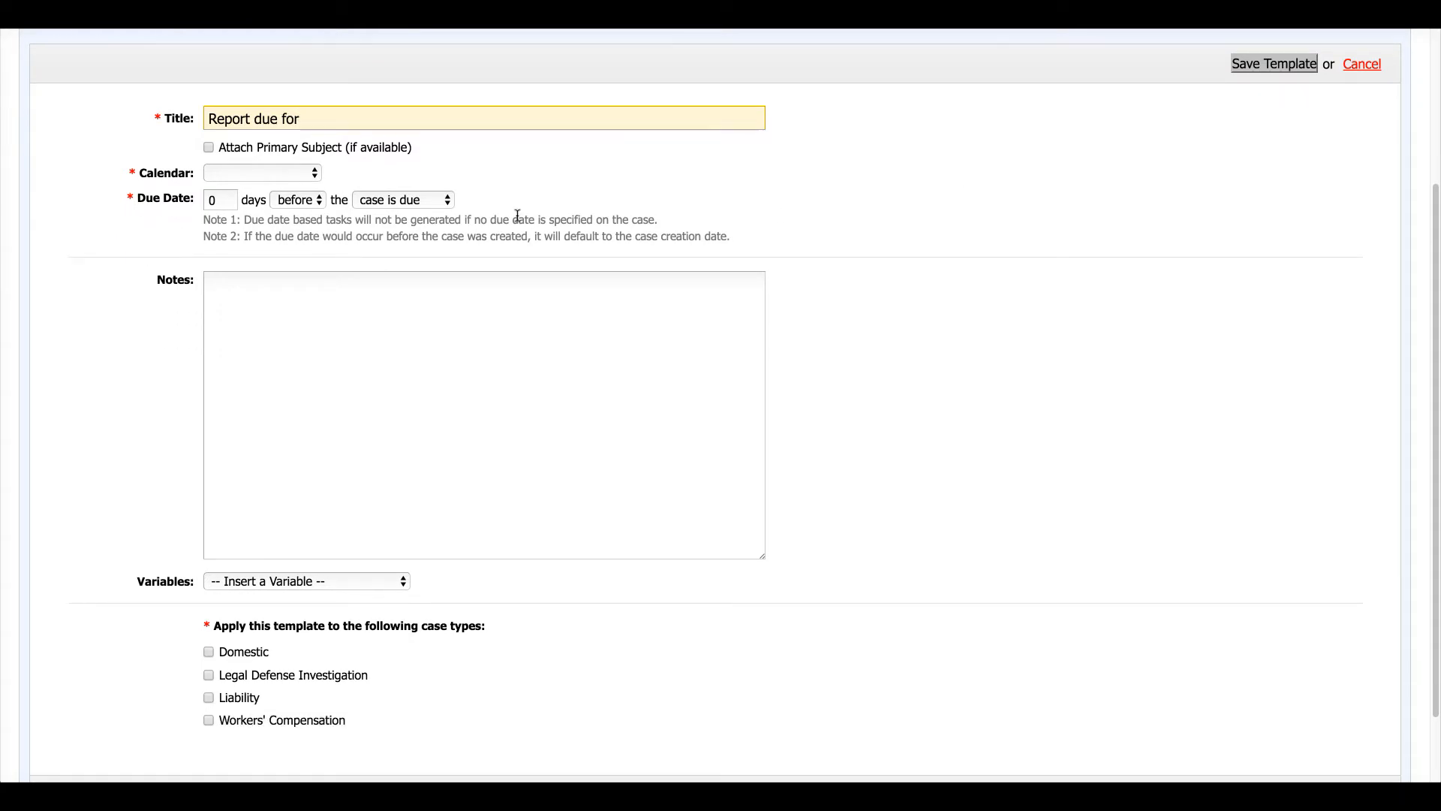
{"action": "left_click", "coordinate": [365, 491]}
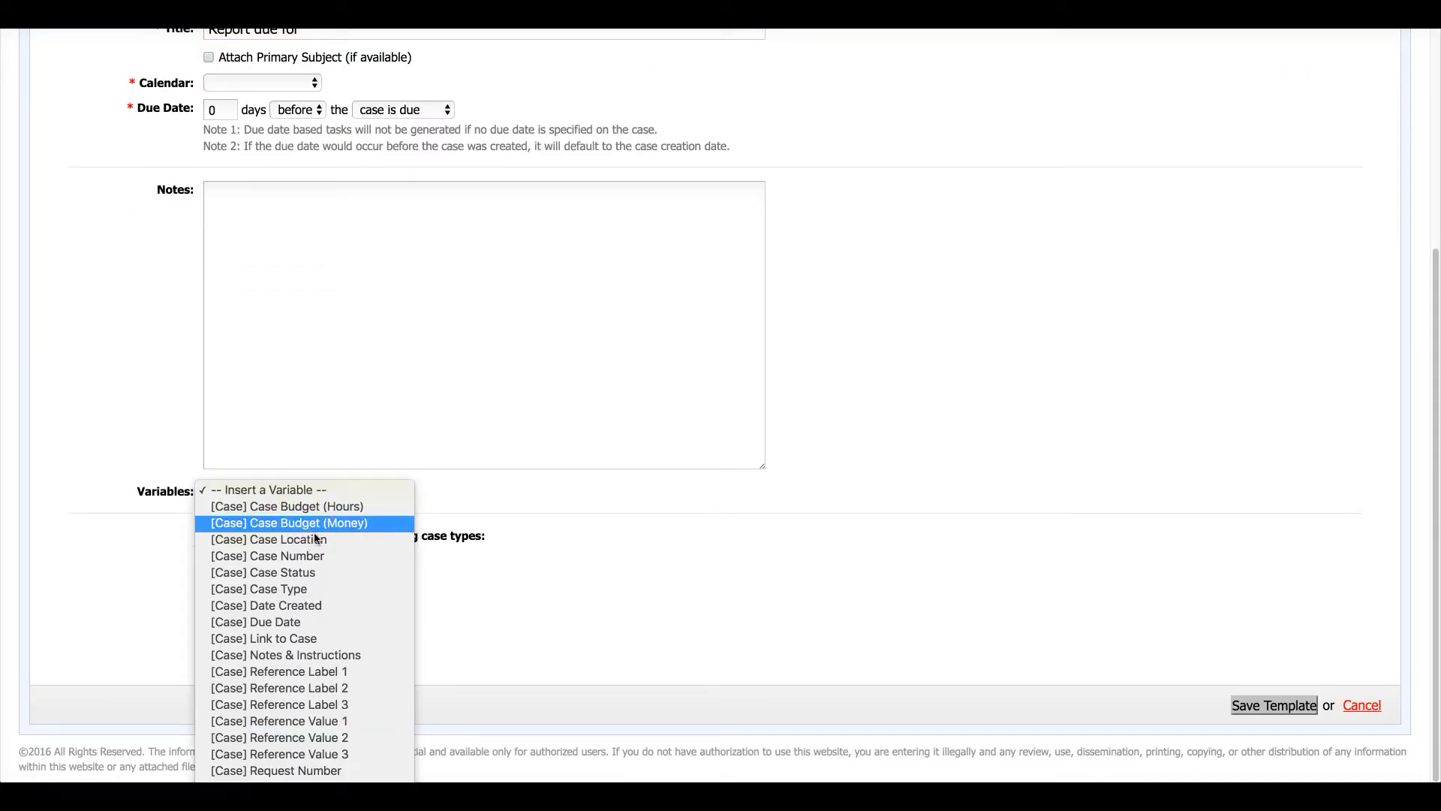
{"action": "scroll", "coordinate": [315, 542], "scroll_direction": "down", "scroll_amount": 5}
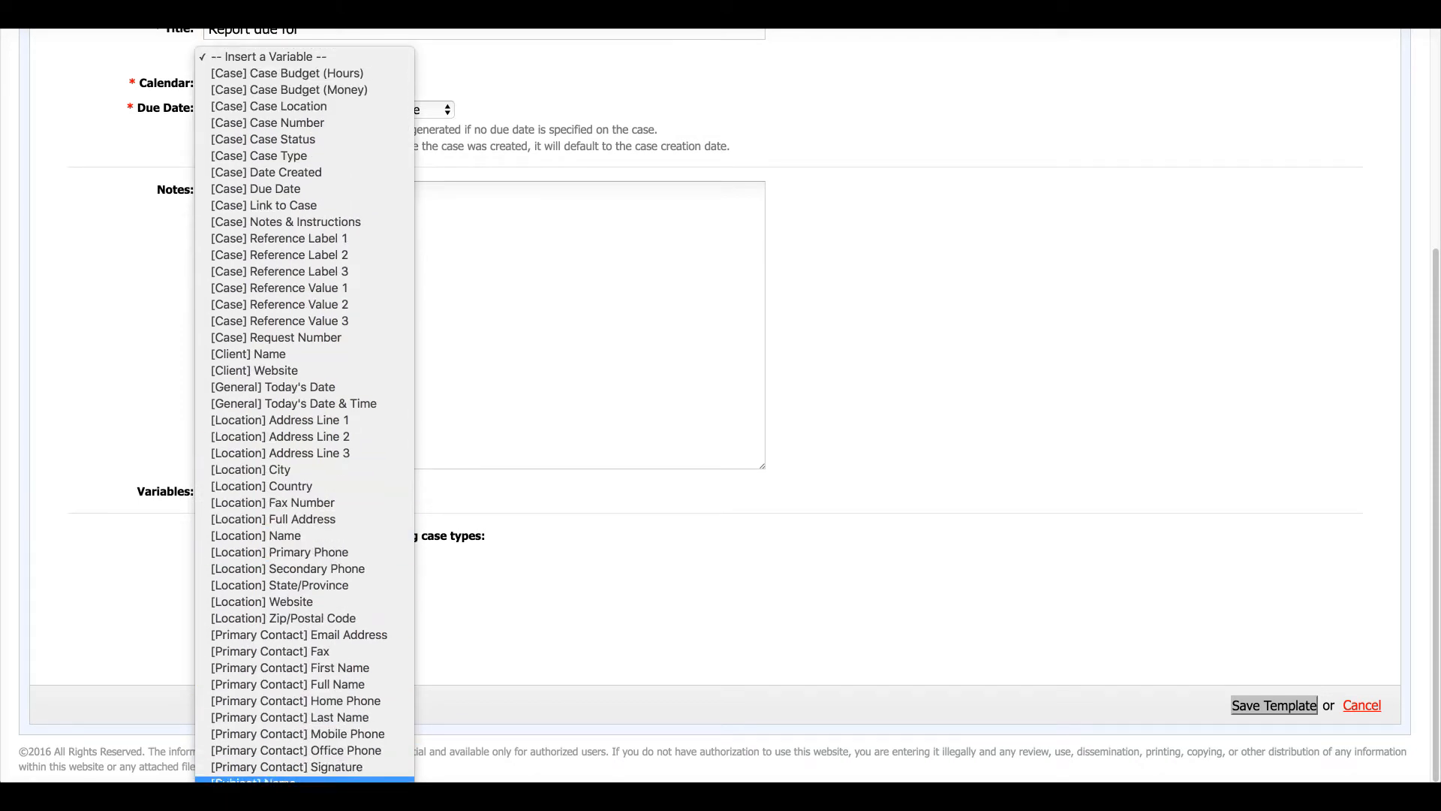
{"action": "left_click", "coordinate": [292, 781]}
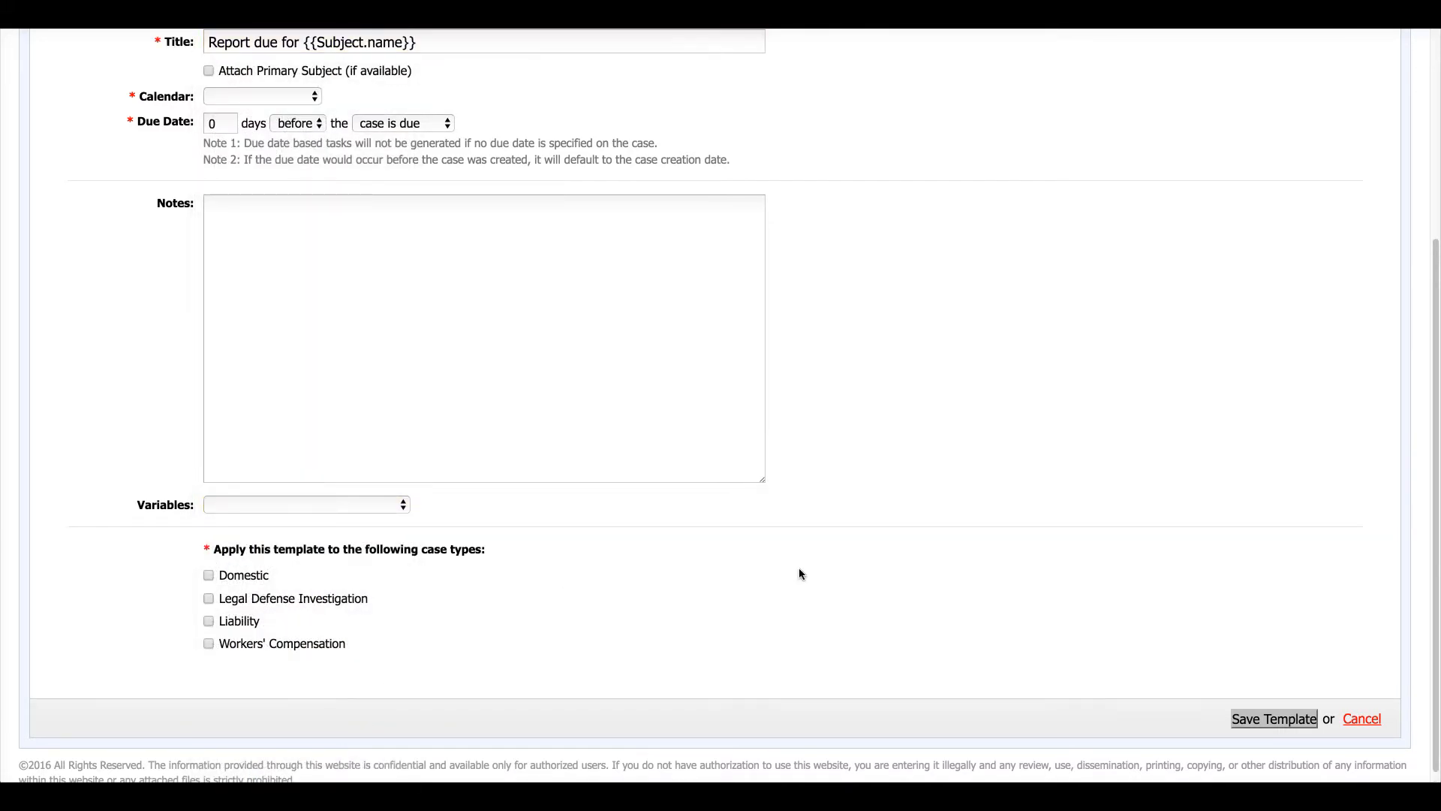
Step: Enable attaching the primary subject and assign the template to the Report Due Dates calendar
{"action": "scroll", "coordinate": [799, 568], "scroll_direction": "up", "scroll_amount": 3}
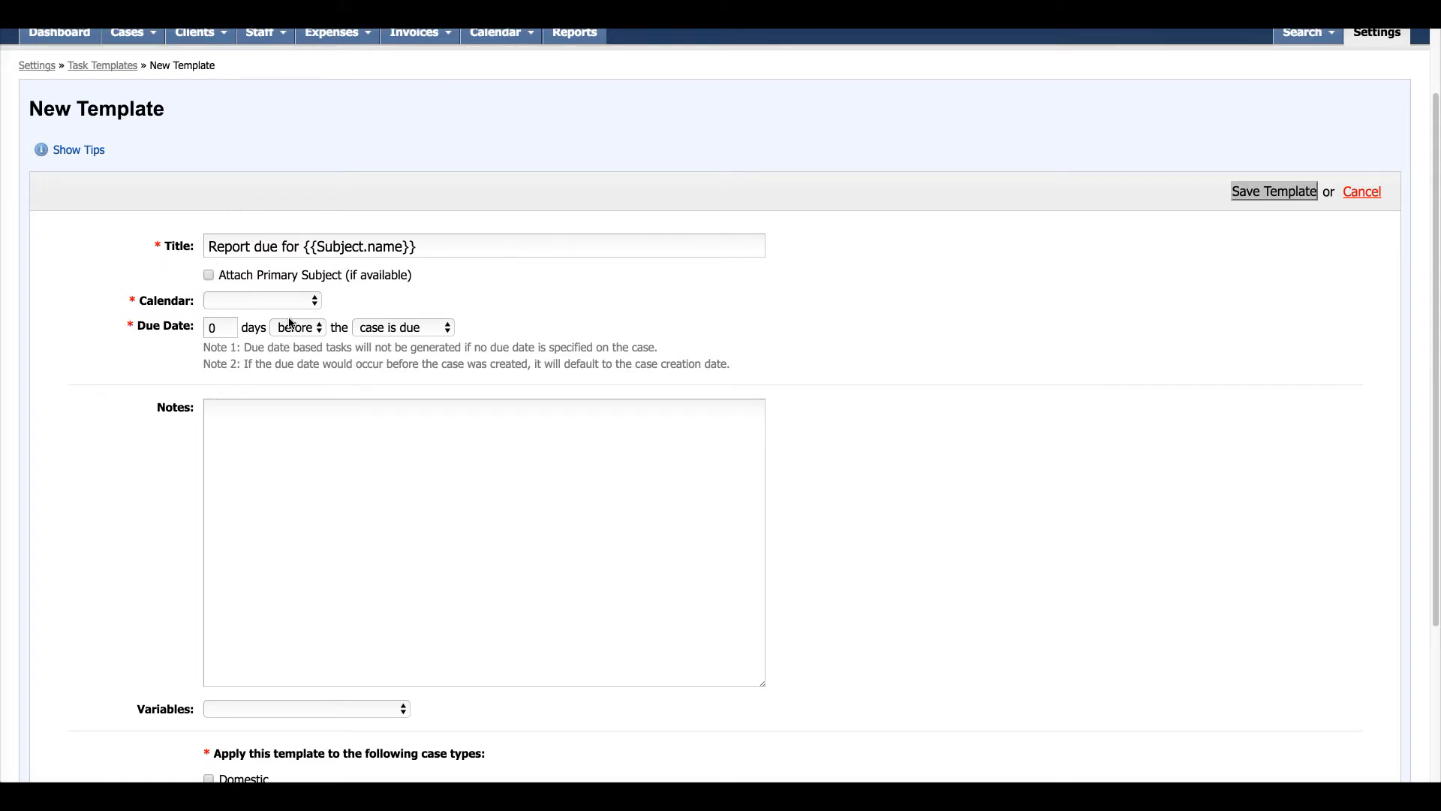
{"action": "left_click", "coordinate": [209, 276]}
{"action": "left_click", "coordinate": [315, 302]}
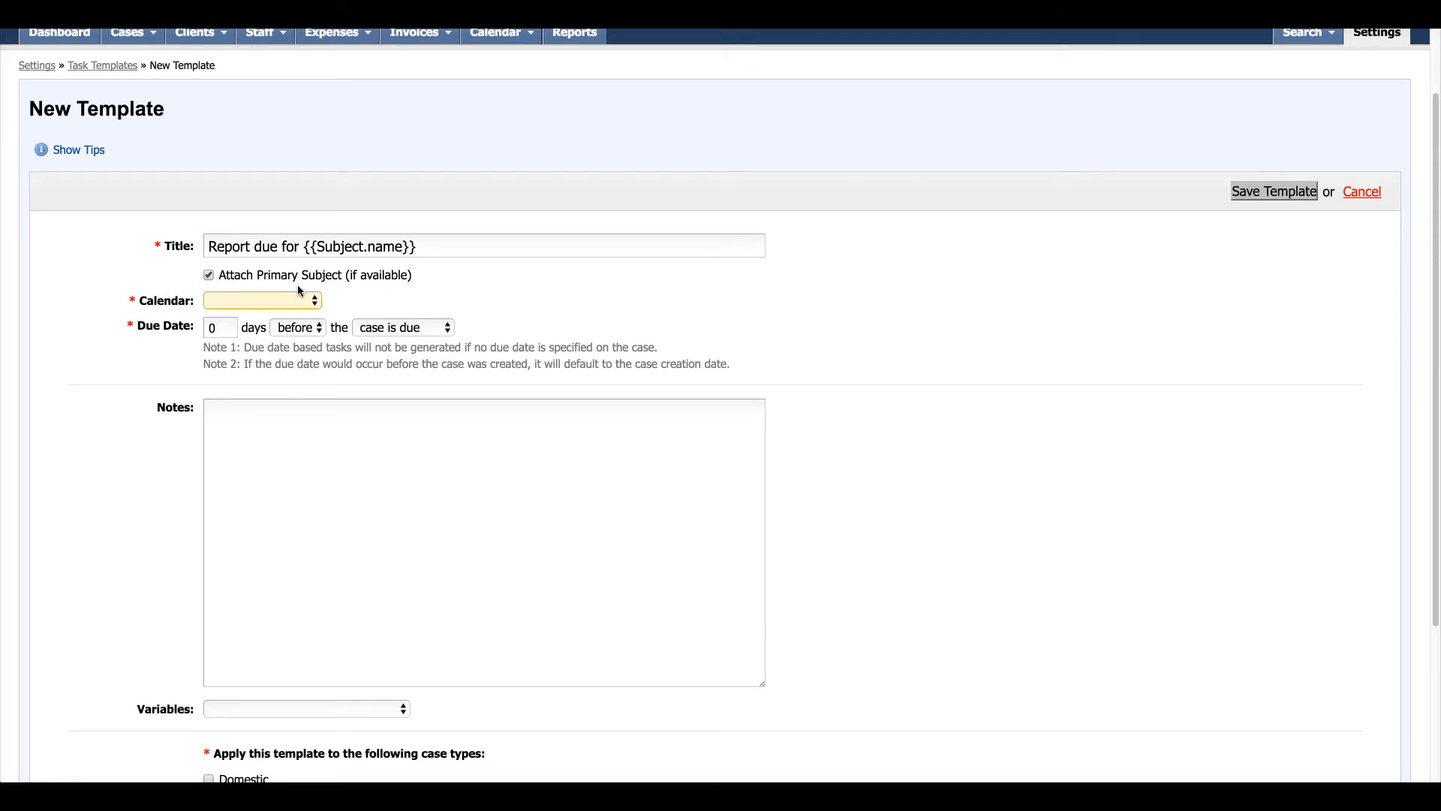
{"action": "left_click", "coordinate": [315, 300]}
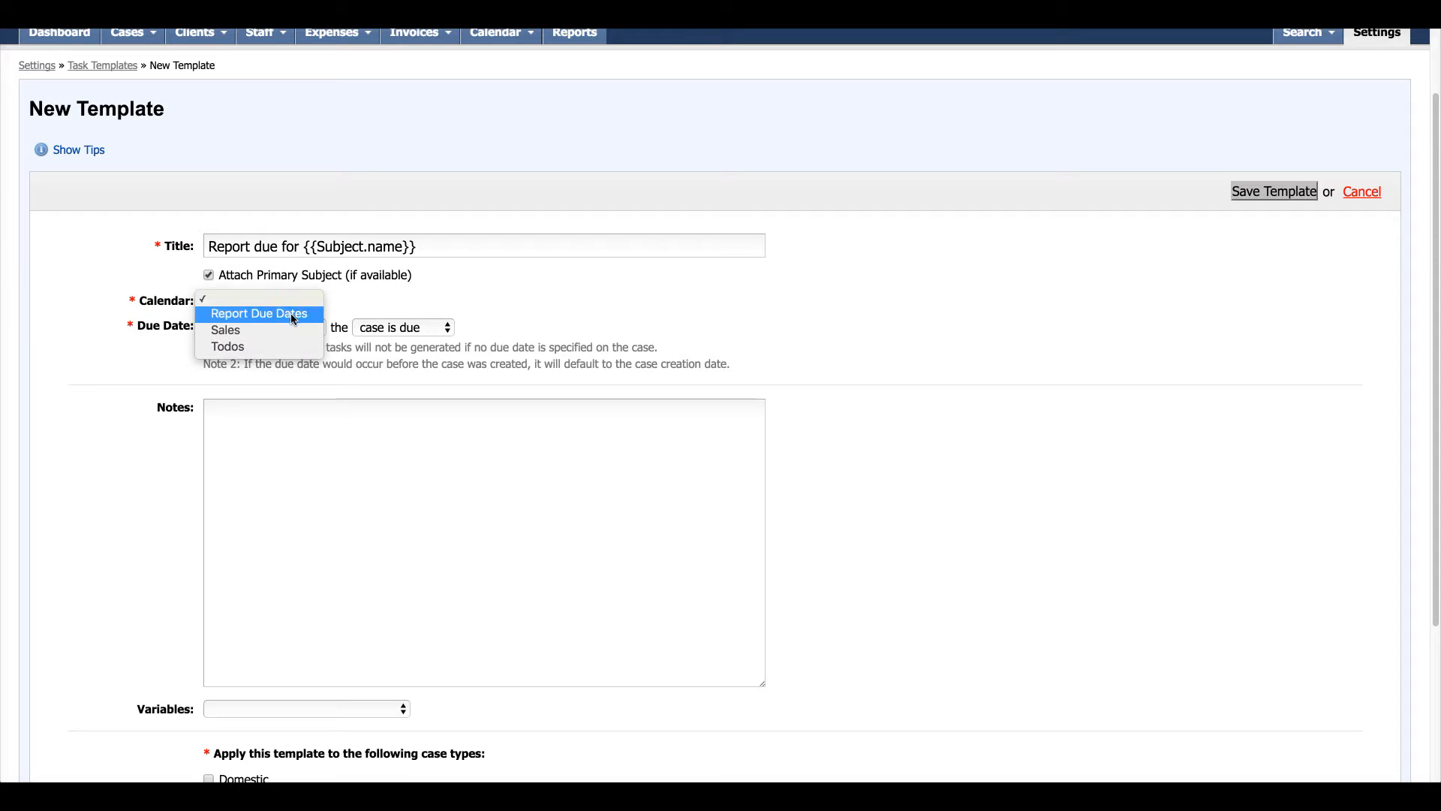
{"action": "left_click", "coordinate": [290, 314]}
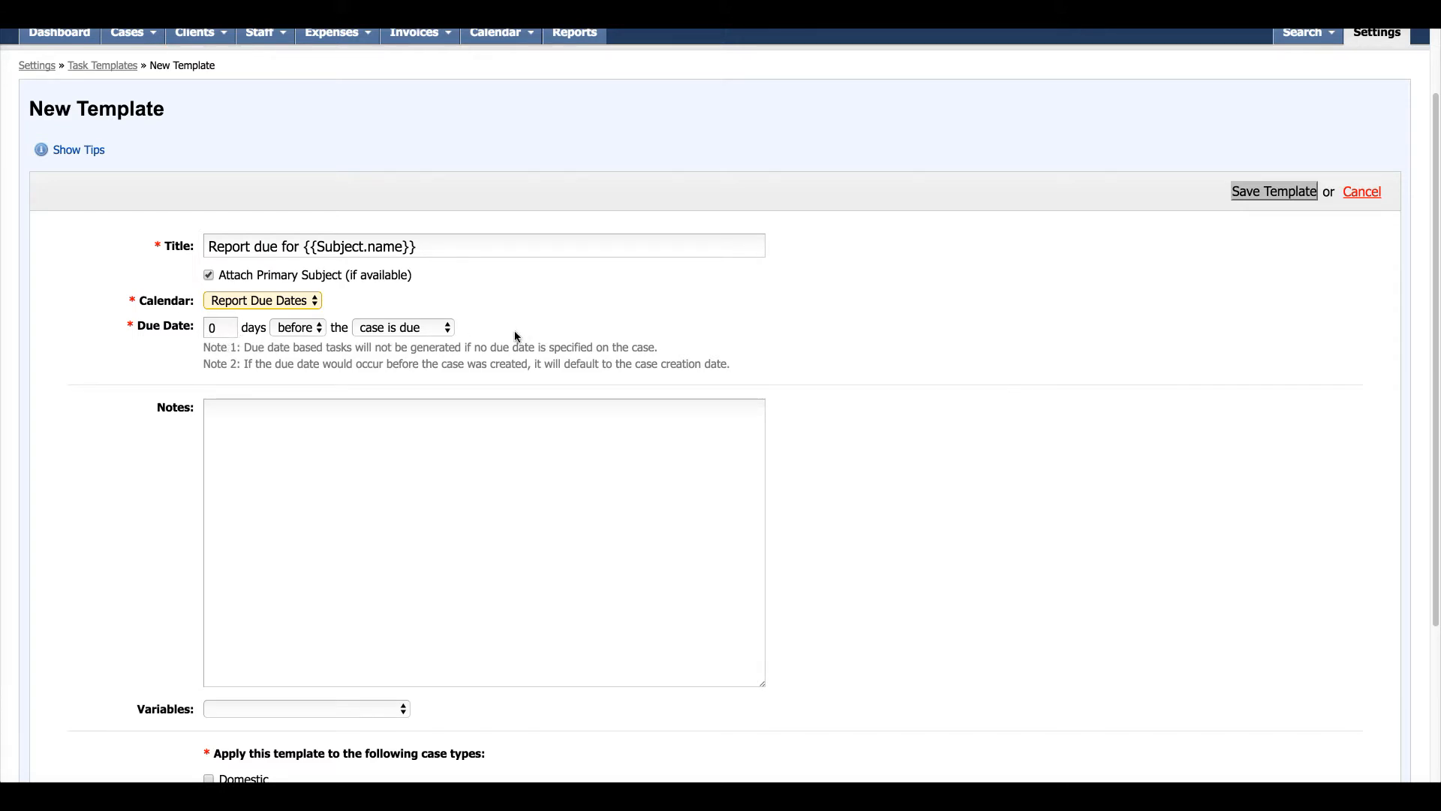
Step: Set the template's due date to 2 days before the case is due
{"action": "left_click", "coordinate": [321, 335]}
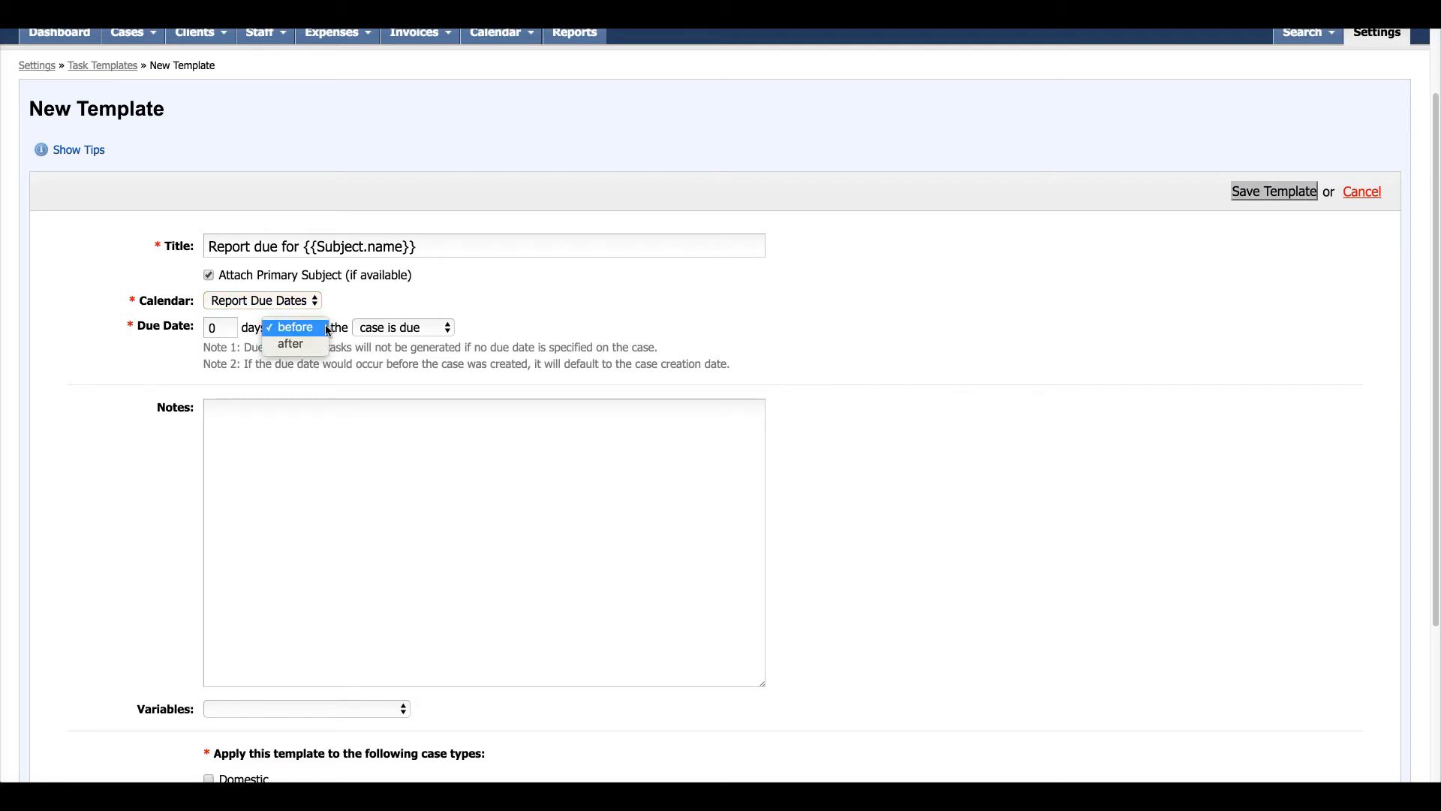
{"action": "left_click", "coordinate": [318, 327]}
{"action": "left_click", "coordinate": [431, 331]}
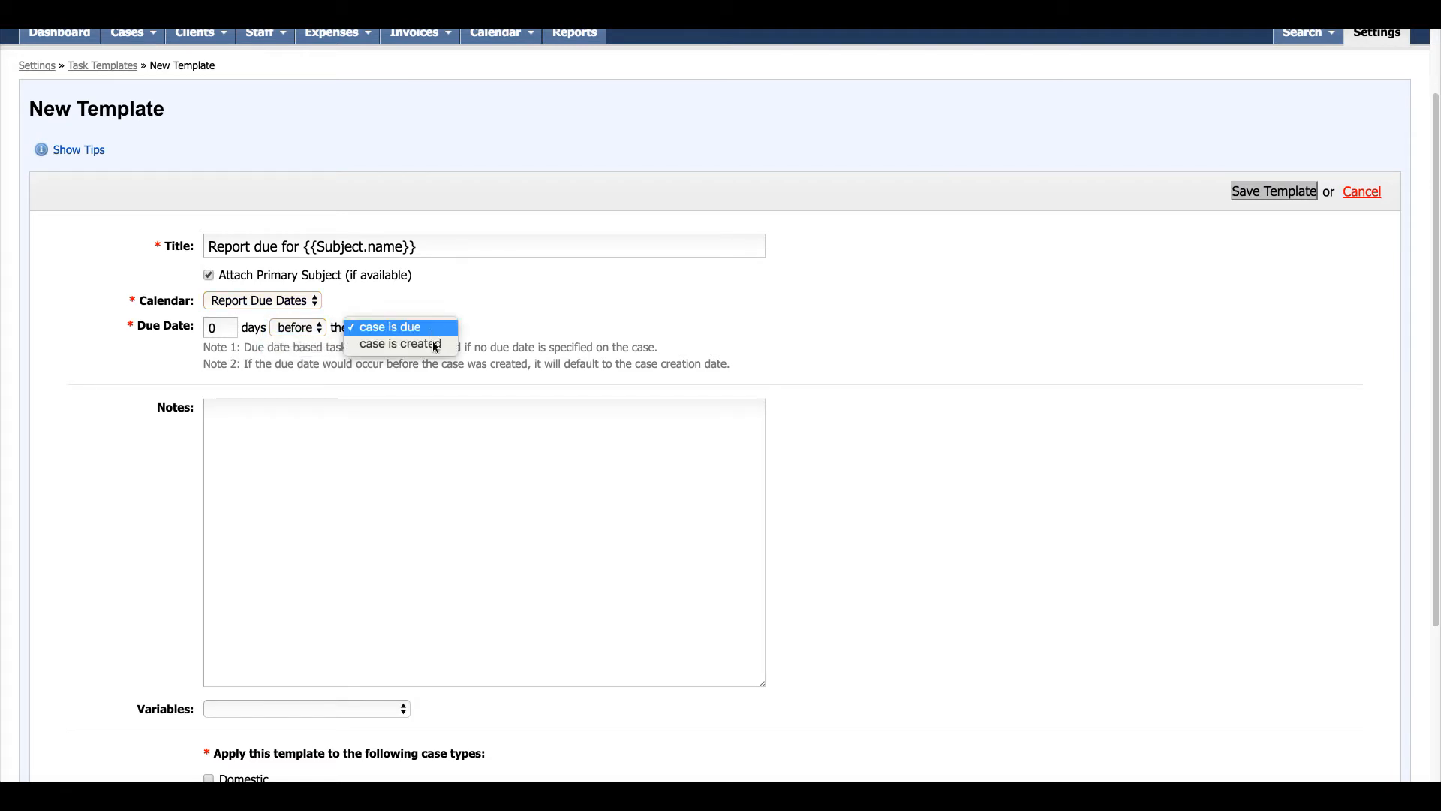
{"action": "left_click", "coordinate": [425, 331]}
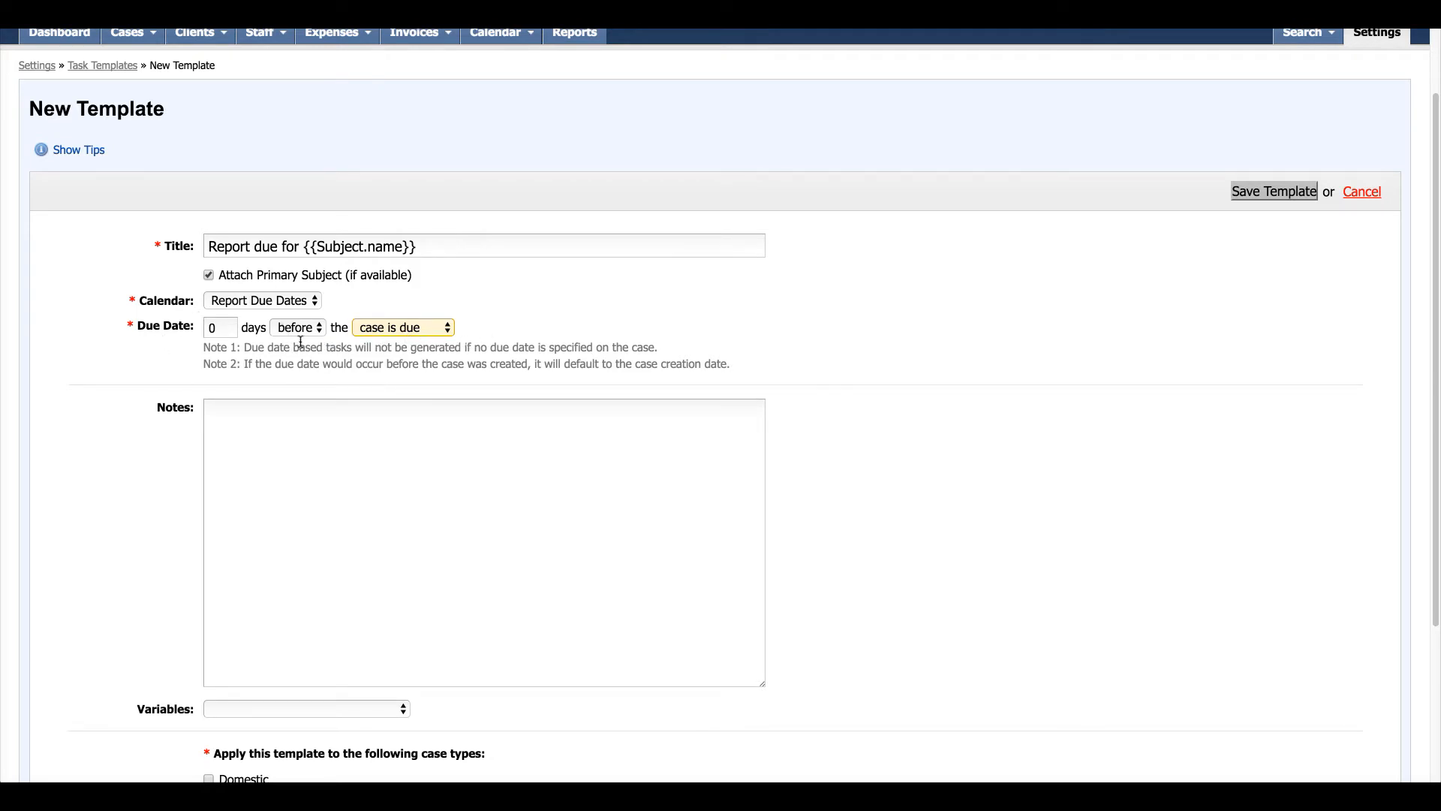
{"action": "left_click", "coordinate": [205, 331]}
{"action": "double_click", "coordinate": [208, 330]}
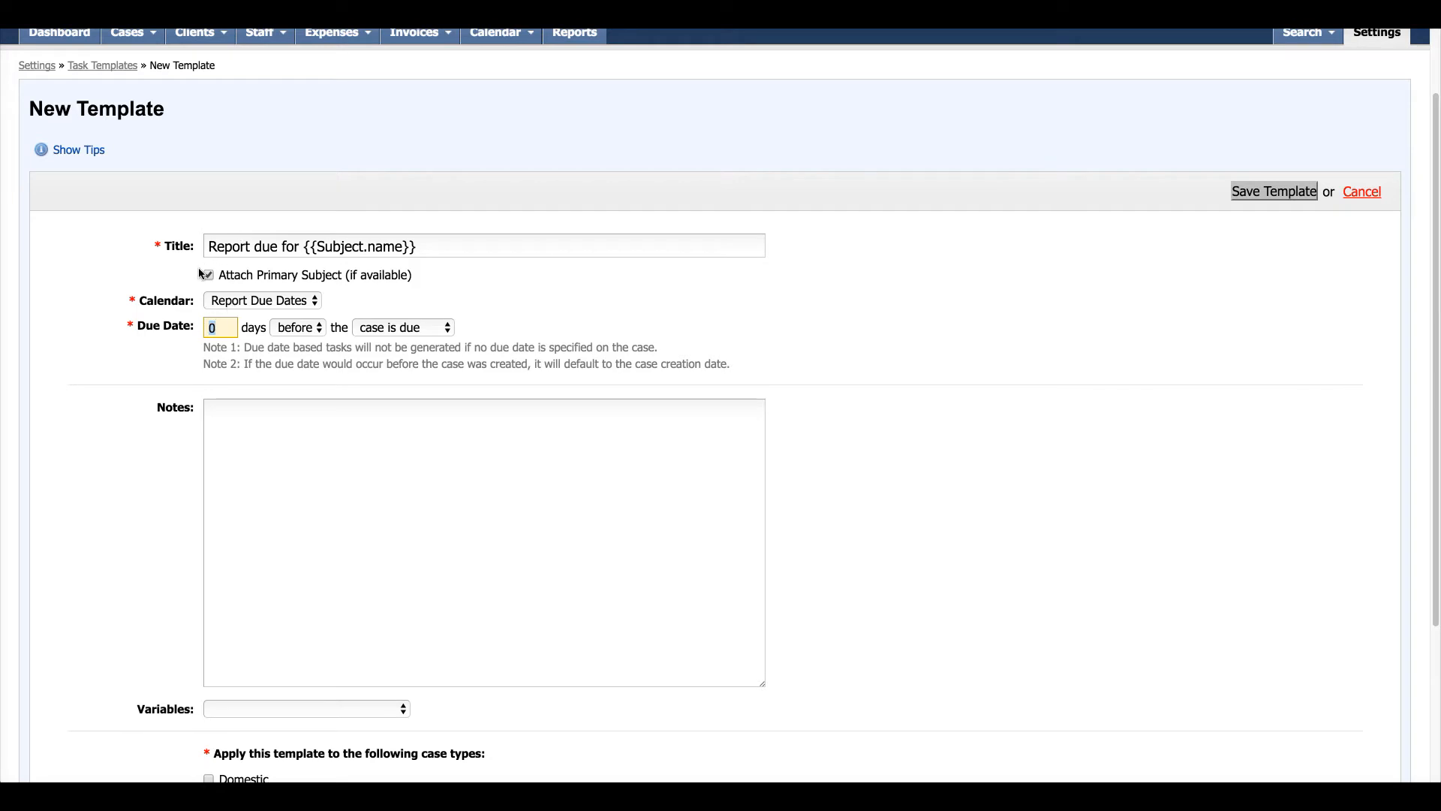
{"action": "type", "text": "2"}
{"action": "left_click", "coordinate": [516, 340]}
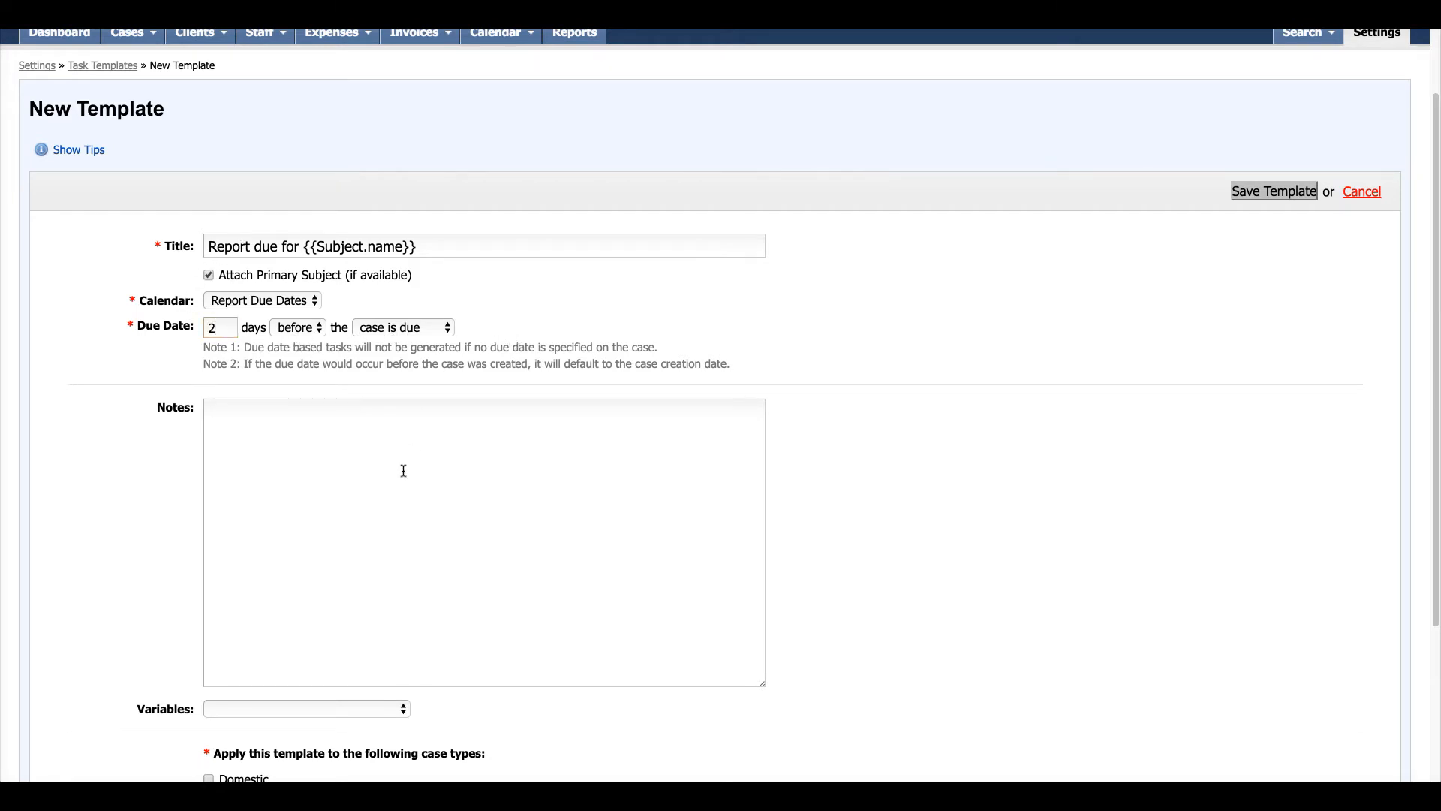
Step: Enter notes requesting the report on {{Subject.name}} for {{Case.case_number}} no later than two (2) days before {{Case.due_on}}, directing questions to the Case Manager
{"action": "left_click", "coordinate": [361, 444]}
{"action": "left_click", "coordinate": [1225, 304]}
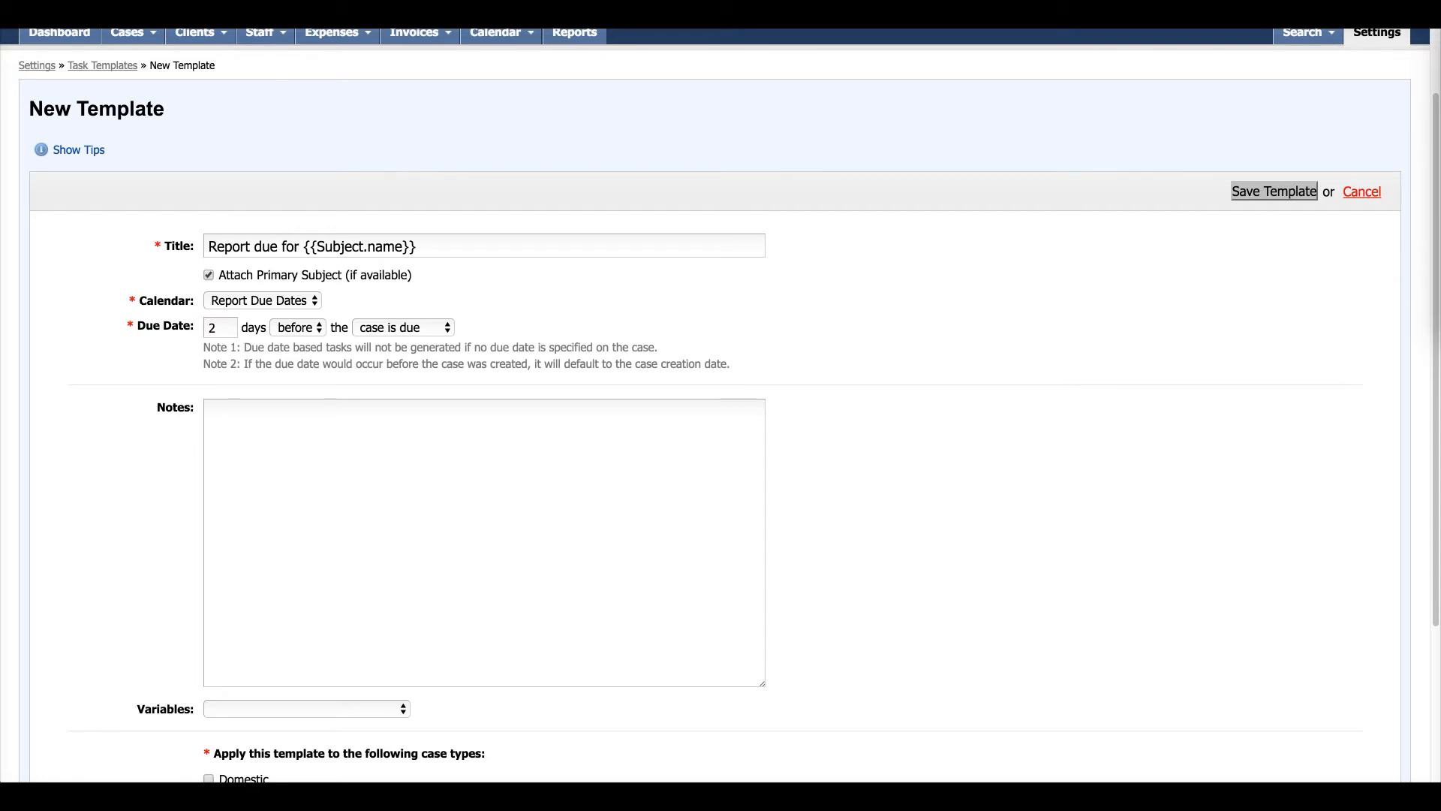
{"action": "left_click", "coordinate": [379, 451]}
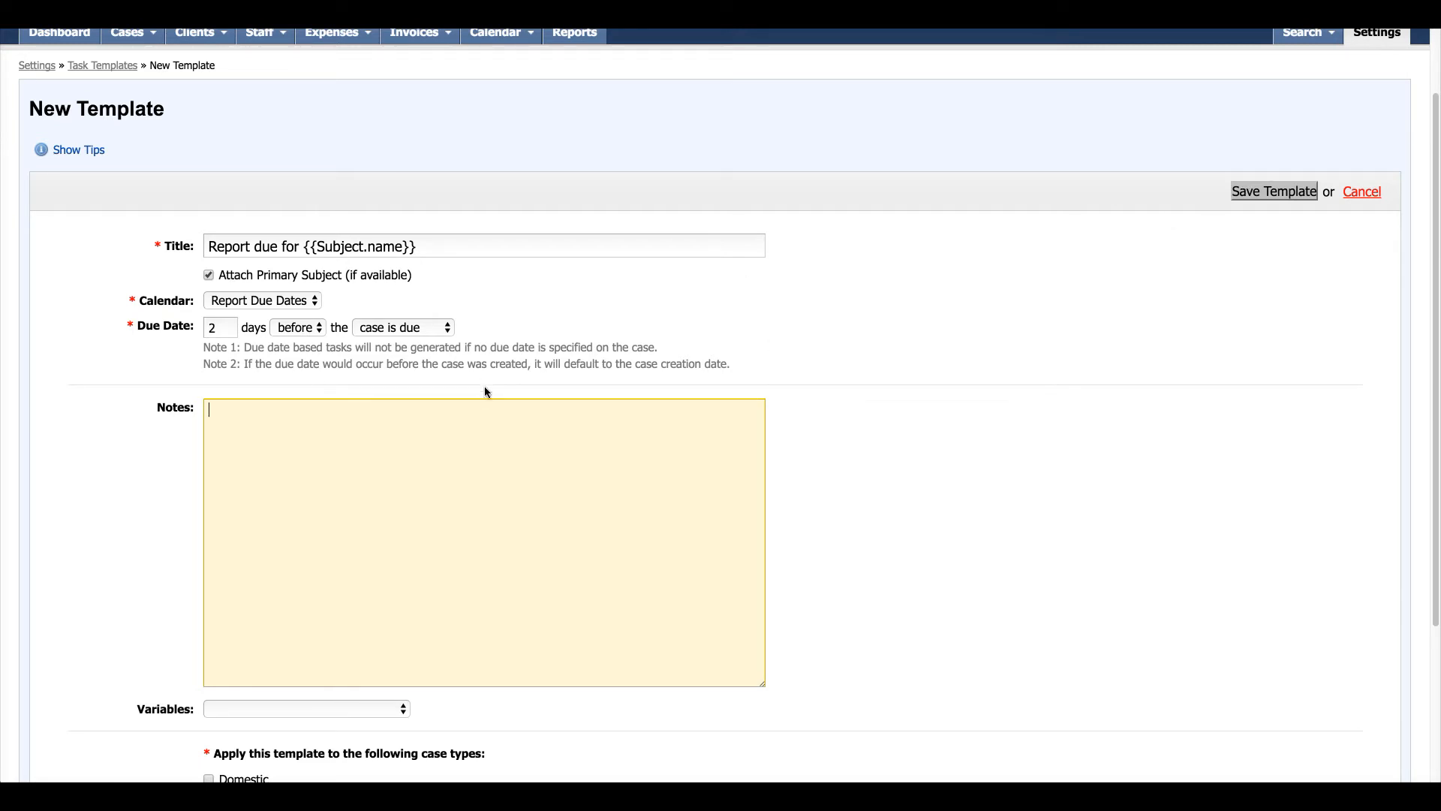
{"action": "type", "text": "Please complete the report regarding {{Subject.name}} for Case Number: {{Case.case_number}}.  This report should be submitted not later than two (2) days before {{Case.due_on}}.  Please contact your Case Manager if you have any questions."}
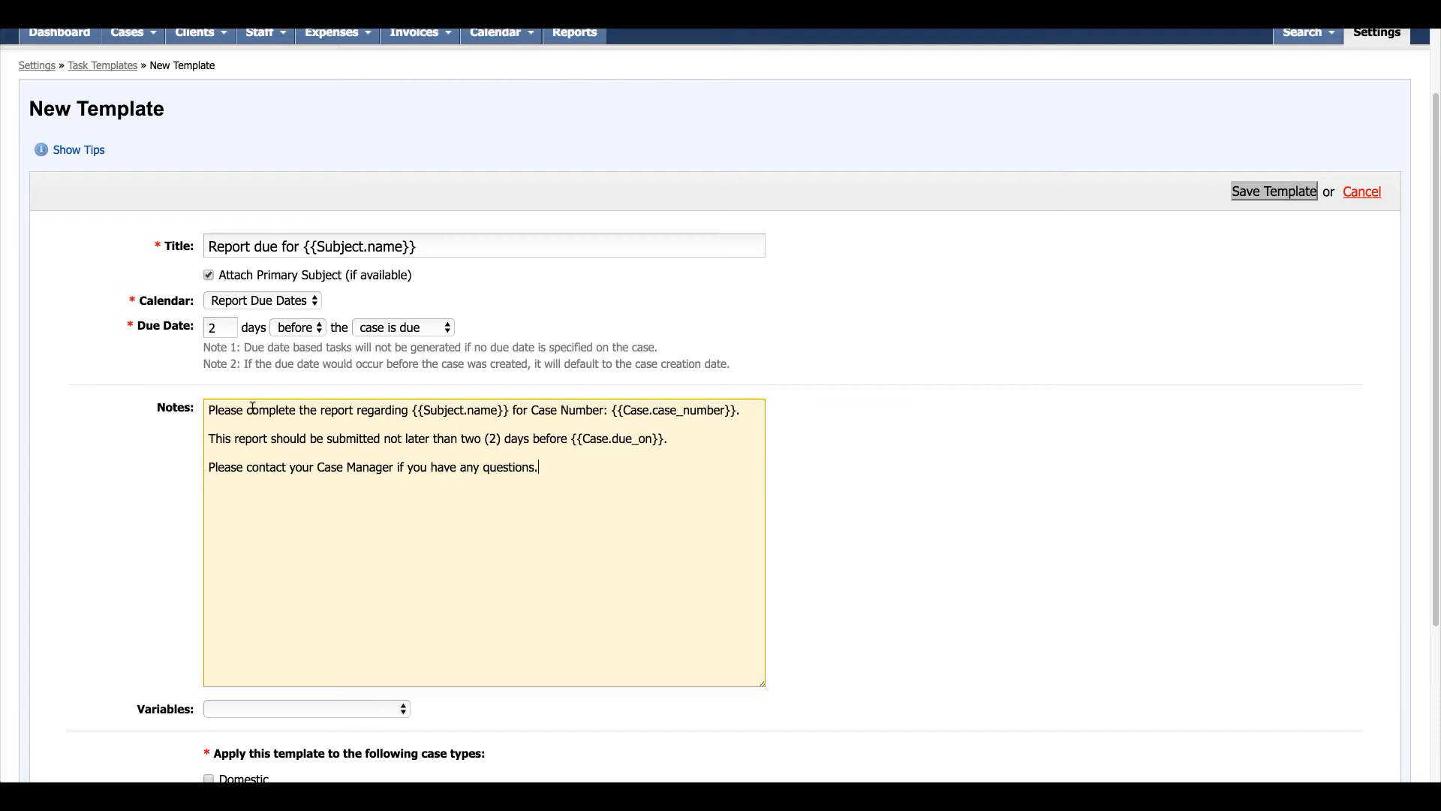
Step: Examine the variables used in the notes and the list of variables available for insertion
{"action": "left_click", "coordinate": [209, 409]}
{"action": "left_click", "coordinate": [413, 411]}
{"action": "left_click", "coordinate": [568, 441]}
{"action": "left_click_drag", "start_coordinate": [664, 439], "coordinate": [571, 440]}
{"action": "left_click", "coordinate": [392, 709]}
{"action": "scroll", "coordinate": [391, 712], "scroll_direction": "down", "scroll_amount": 10}
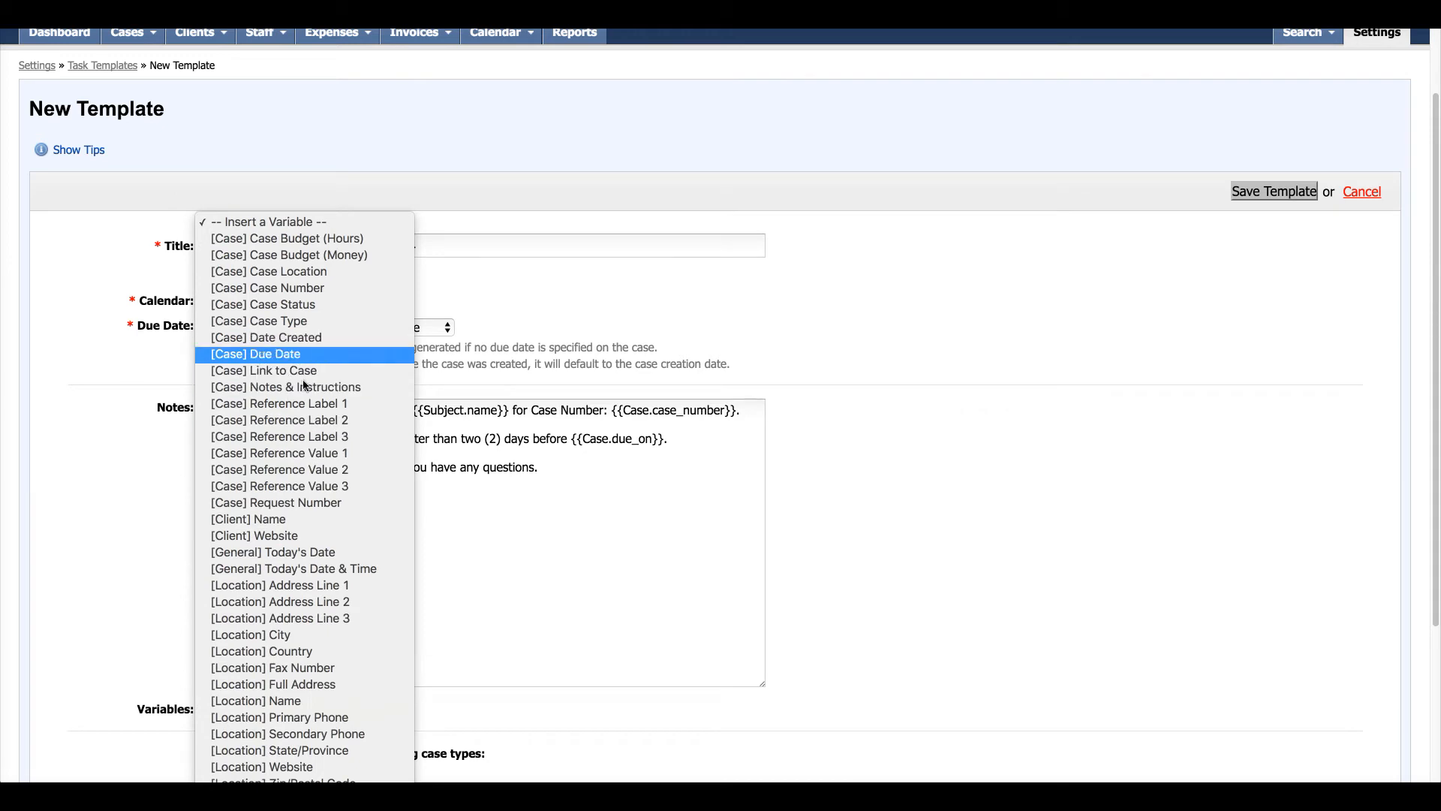
{"action": "left_click", "coordinate": [484, 499]}
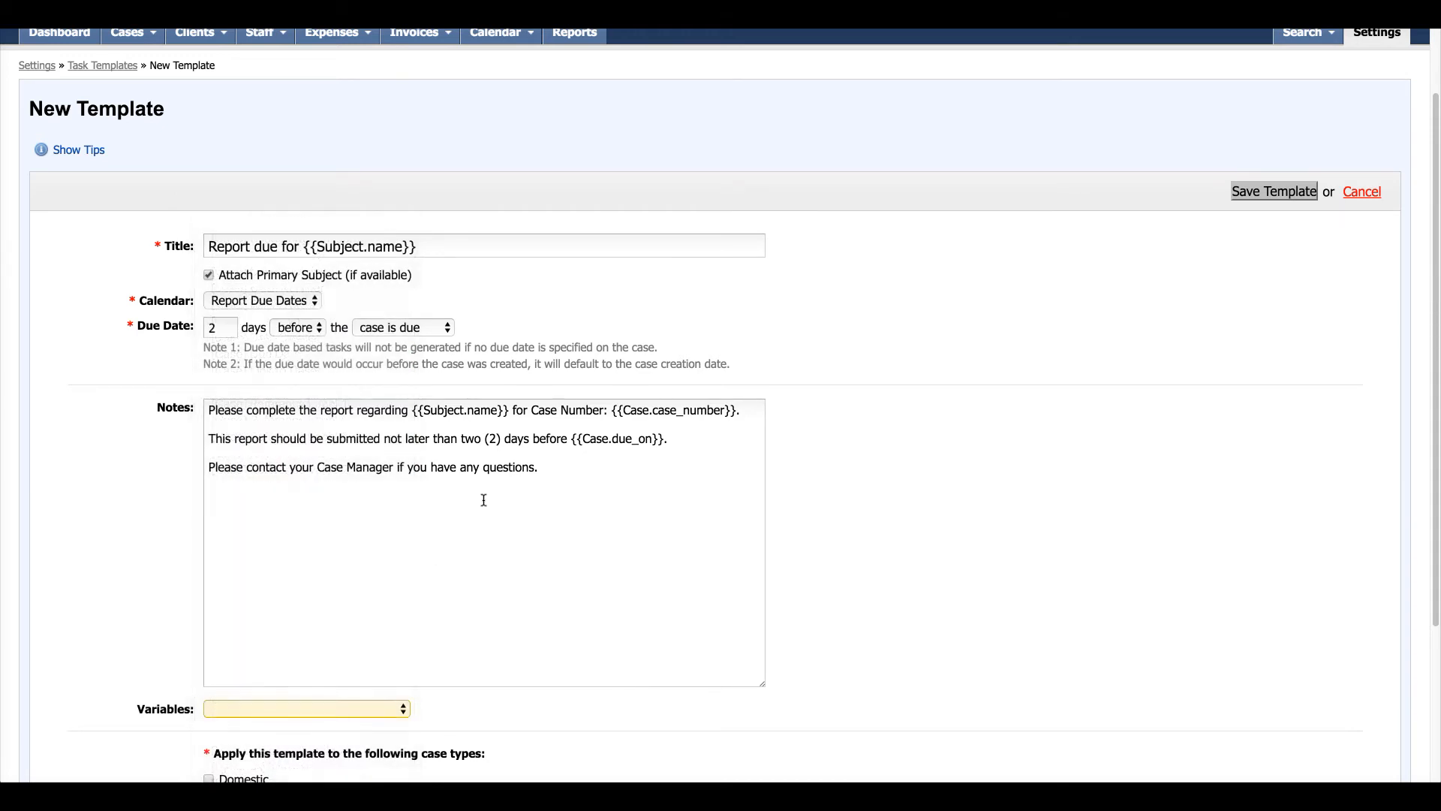
{"action": "left_click", "coordinate": [556, 493]}
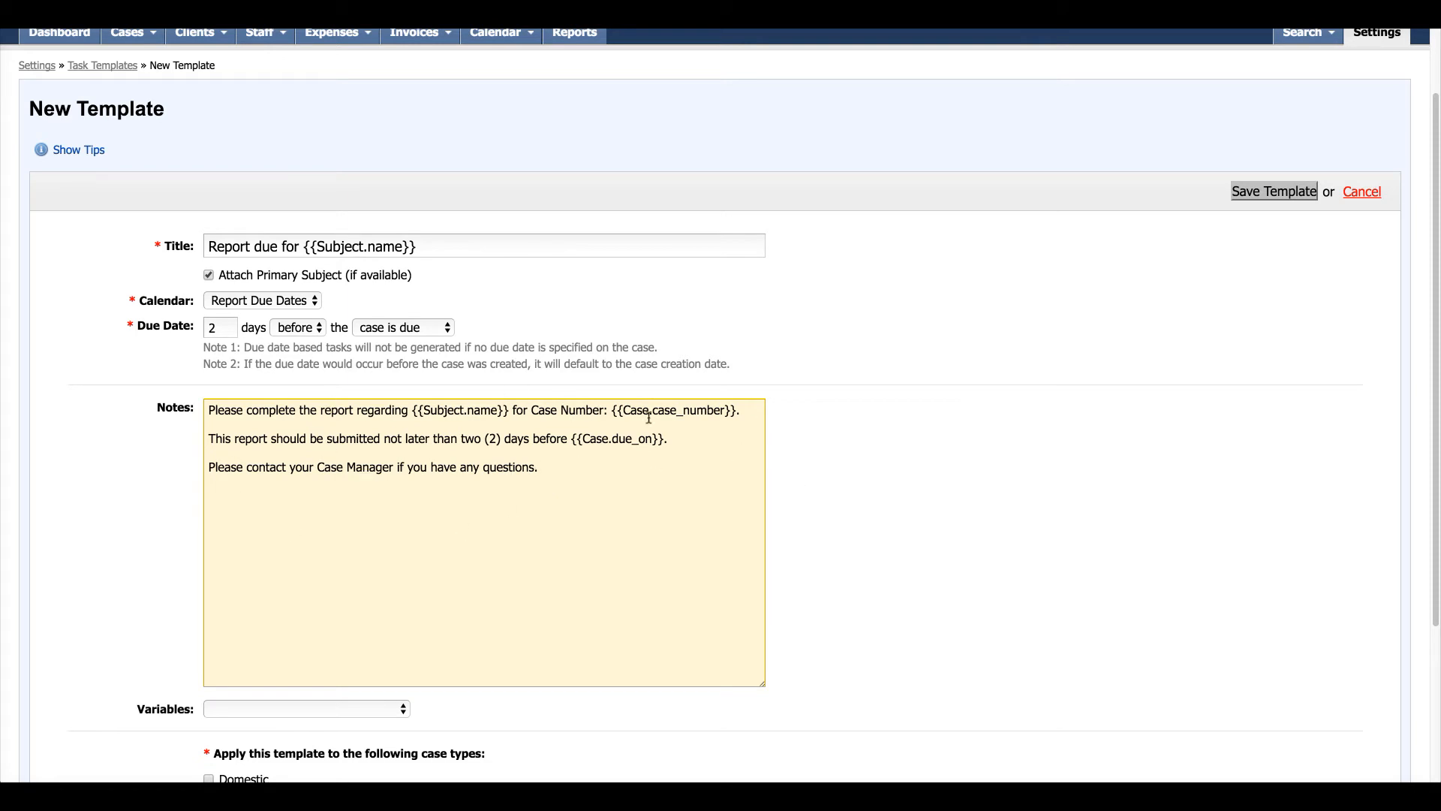
Step: Apply the template to the Domestic, Legal Defense Investigation, Liability and Workers' Compensation case types
{"action": "scroll", "coordinate": [866, 430], "scroll_direction": "down", "scroll_amount": 3}
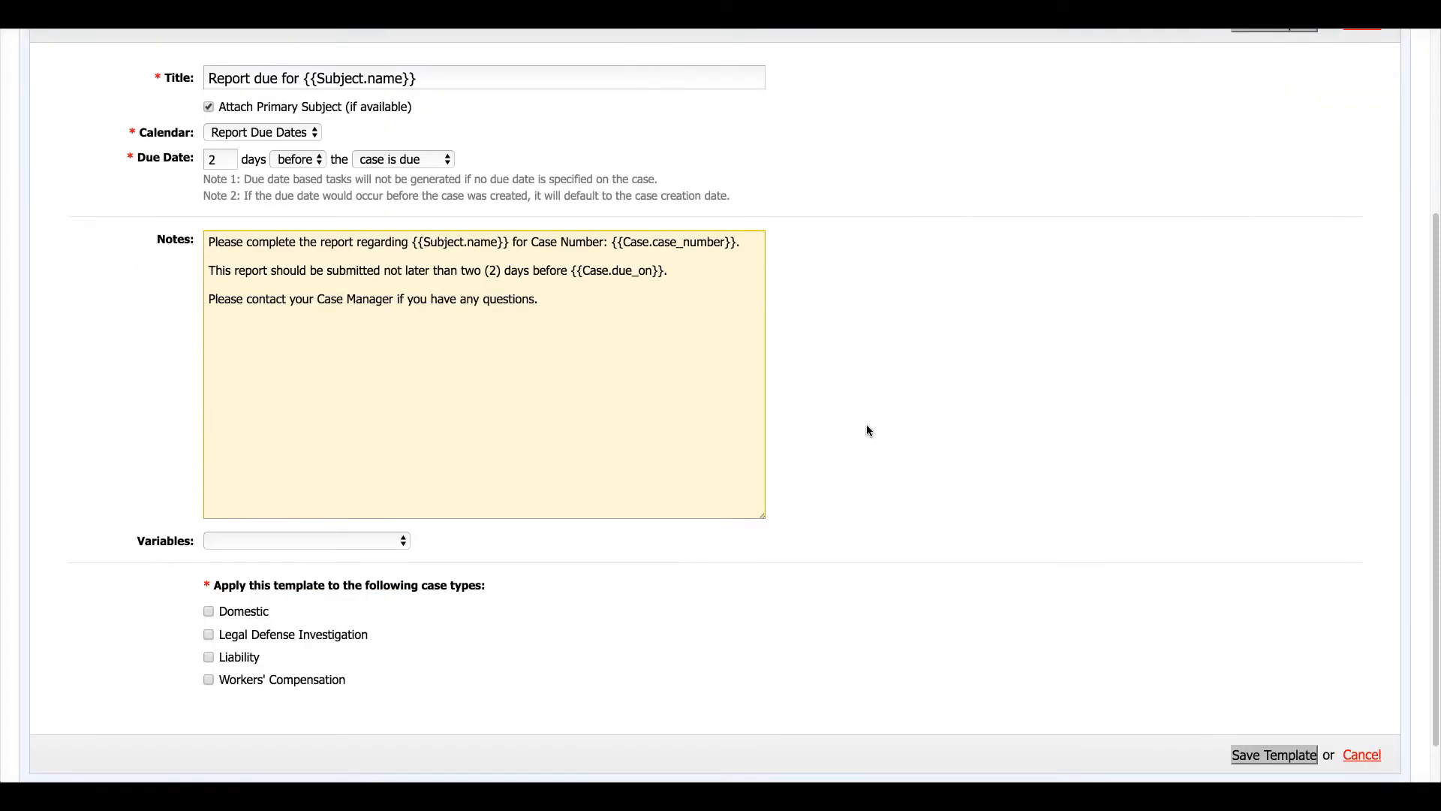
{"action": "scroll", "coordinate": [831, 418], "scroll_direction": "down", "scroll_amount": 1}
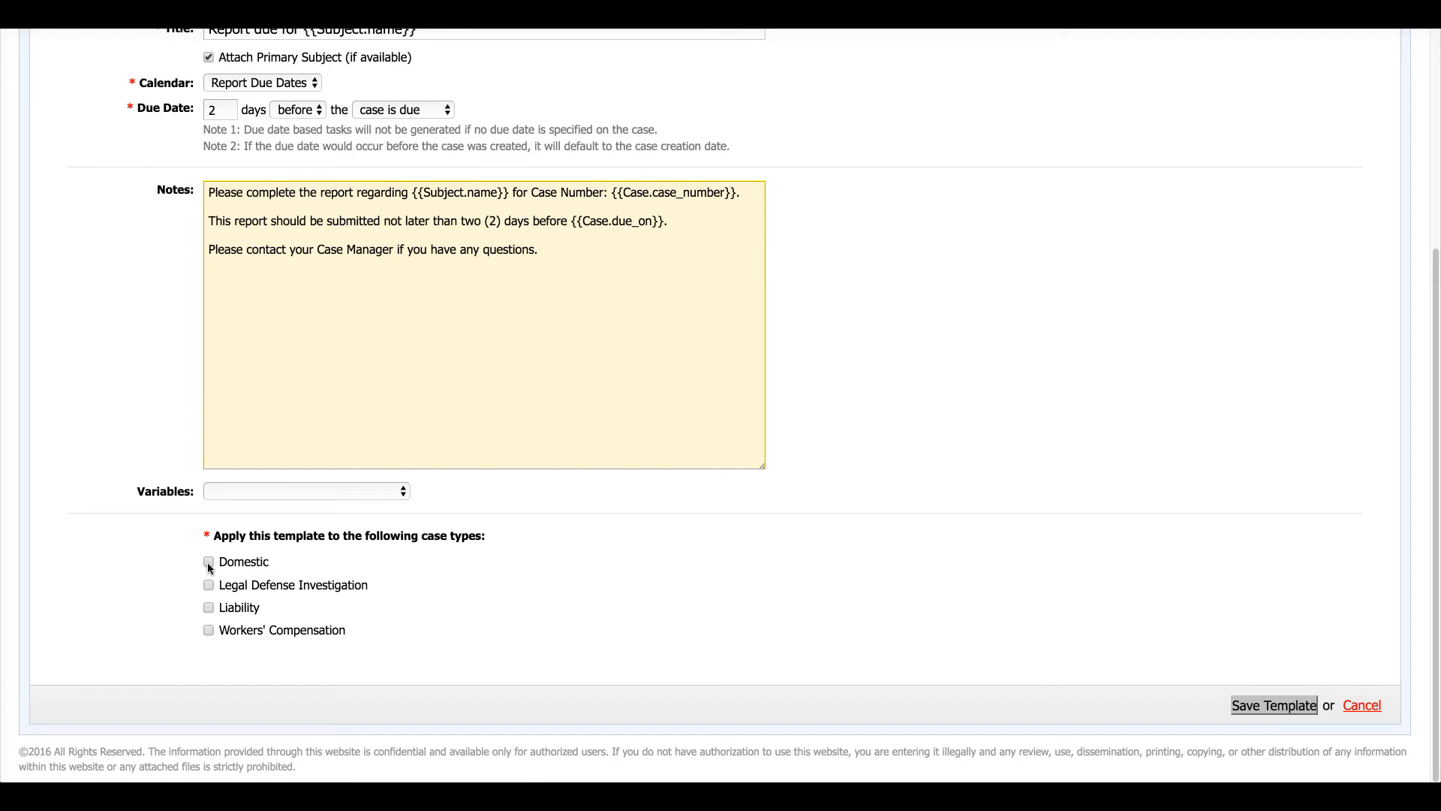
{"action": "left_click", "coordinate": [205, 630]}
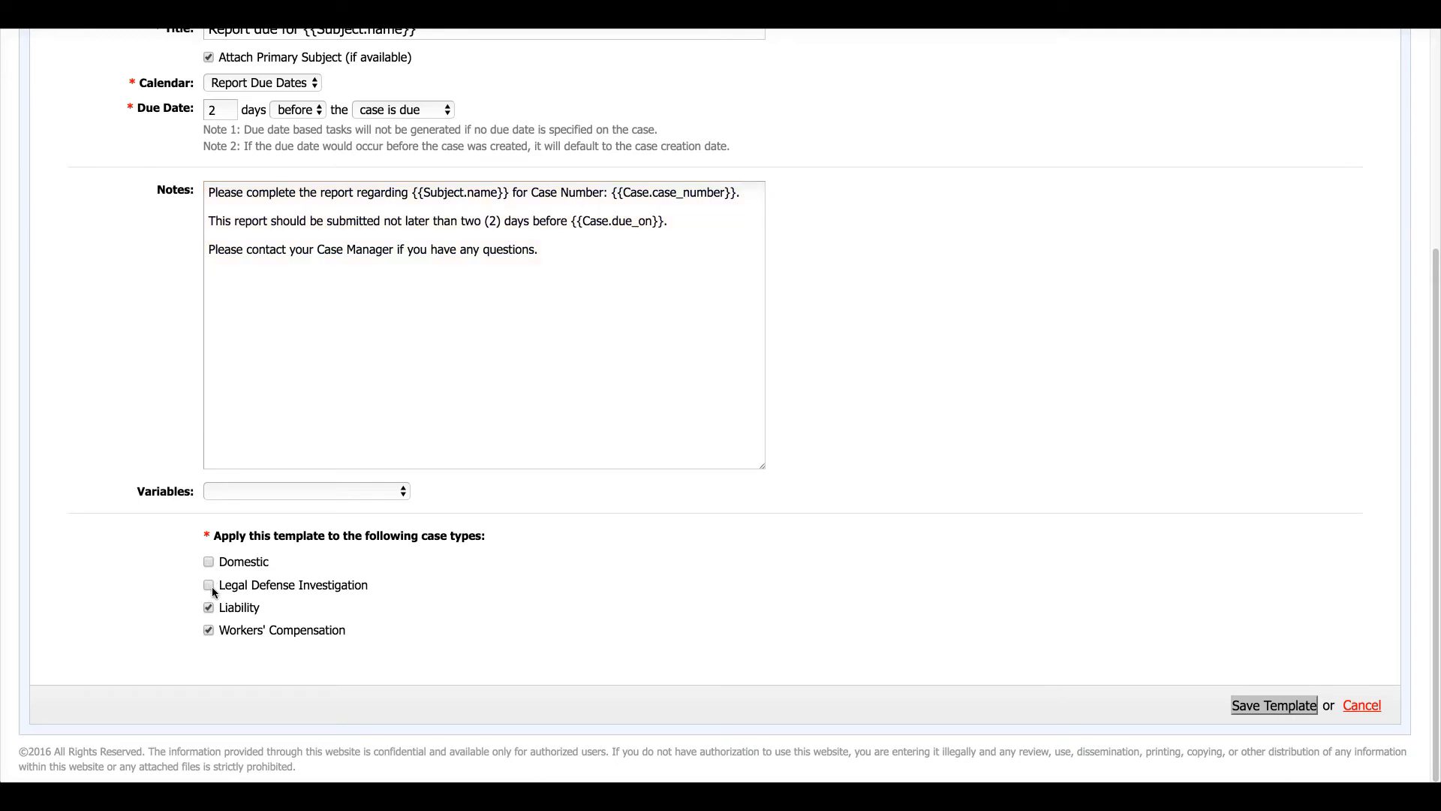
{"action": "left_click", "coordinate": [209, 585]}
Step: Check the completed template form from title to case types and save the template
{"action": "scroll", "coordinate": [788, 487], "scroll_direction": "up", "scroll_amount": 4}
{"action": "scroll", "coordinate": [778, 438], "scroll_direction": "down", "scroll_amount": 1}
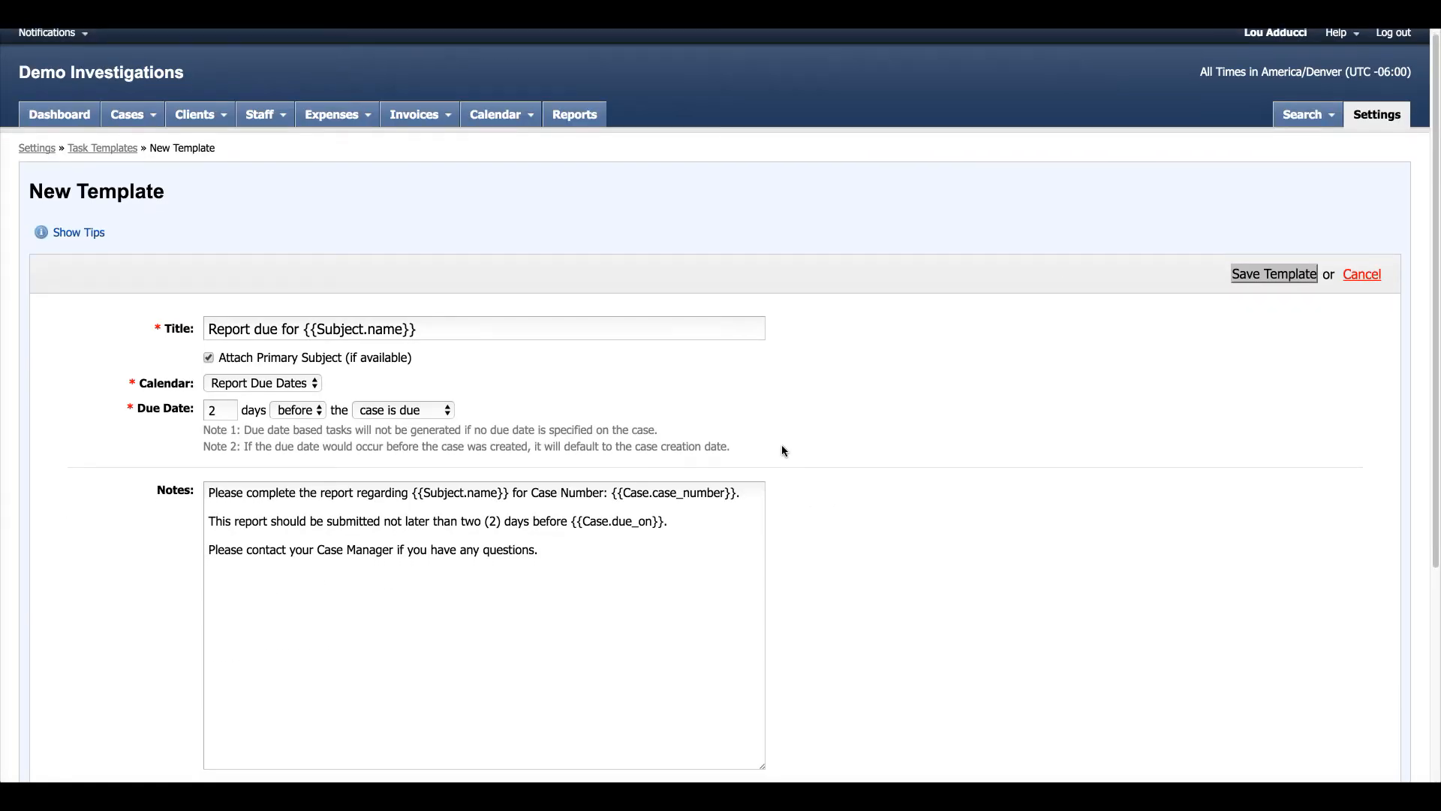
{"action": "scroll", "coordinate": [571, 454], "scroll_direction": "down", "scroll_amount": 1}
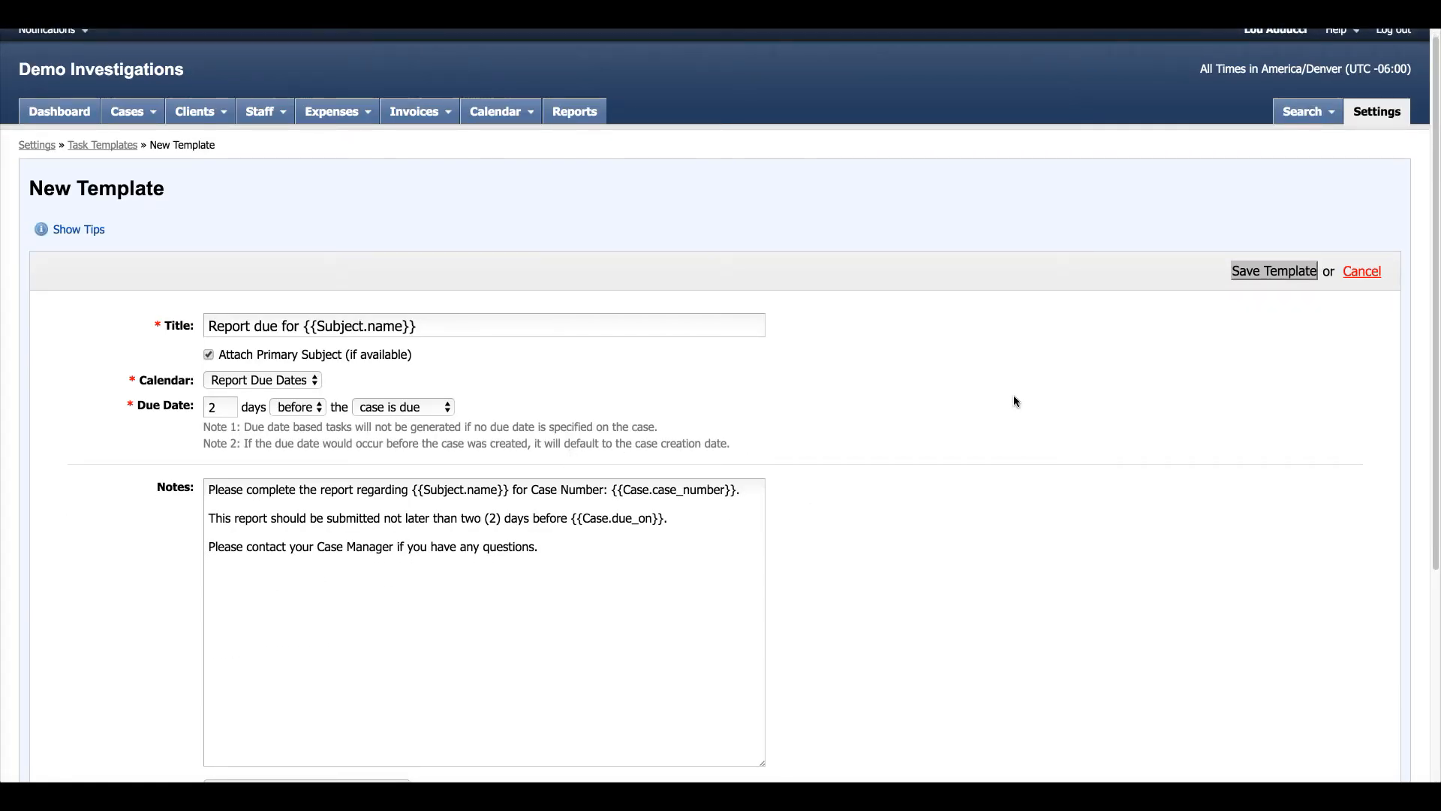
{"action": "scroll", "coordinate": [411, 524], "scroll_direction": "down", "scroll_amount": 3}
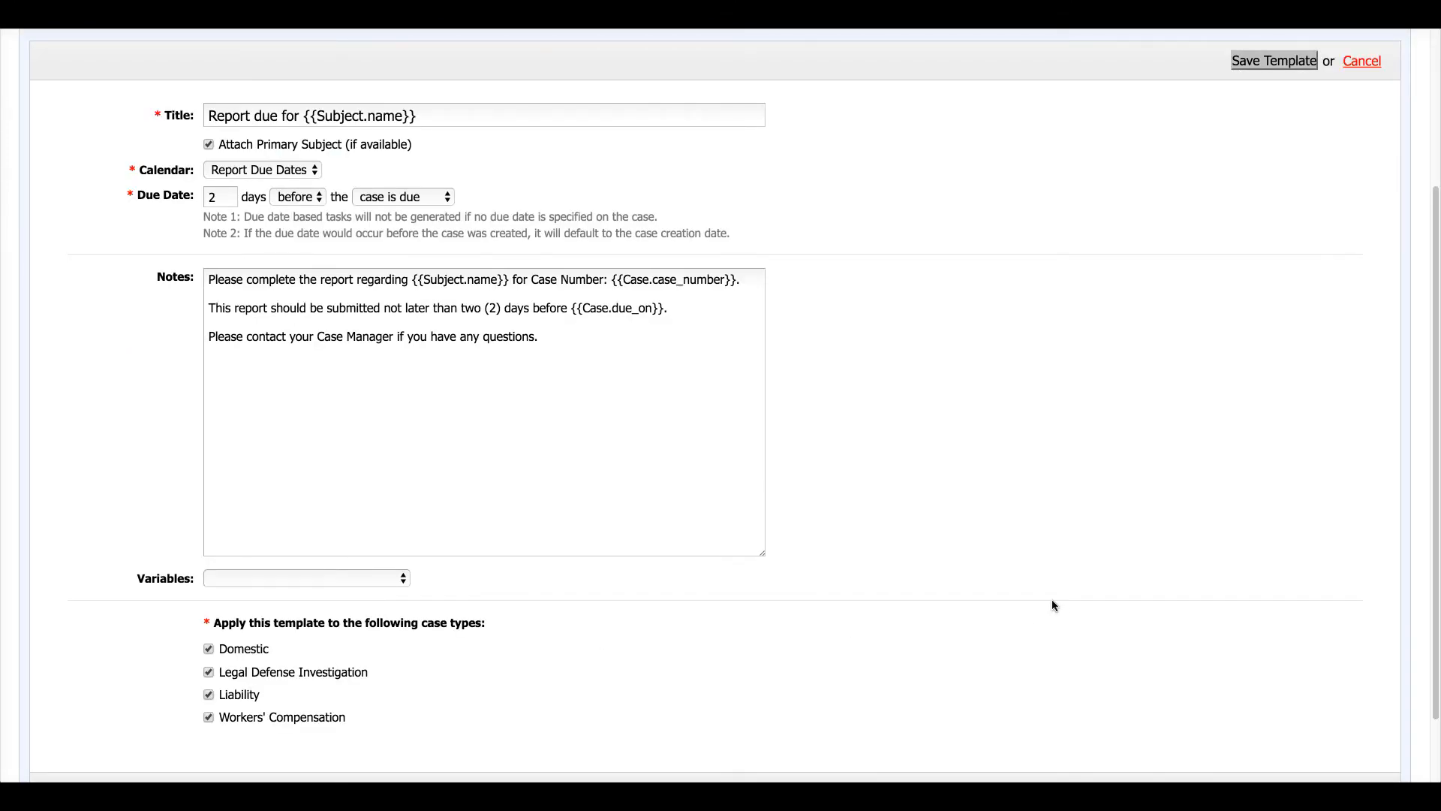
{"action": "scroll", "coordinate": [1173, 388], "scroll_direction": "up", "scroll_amount": 3}
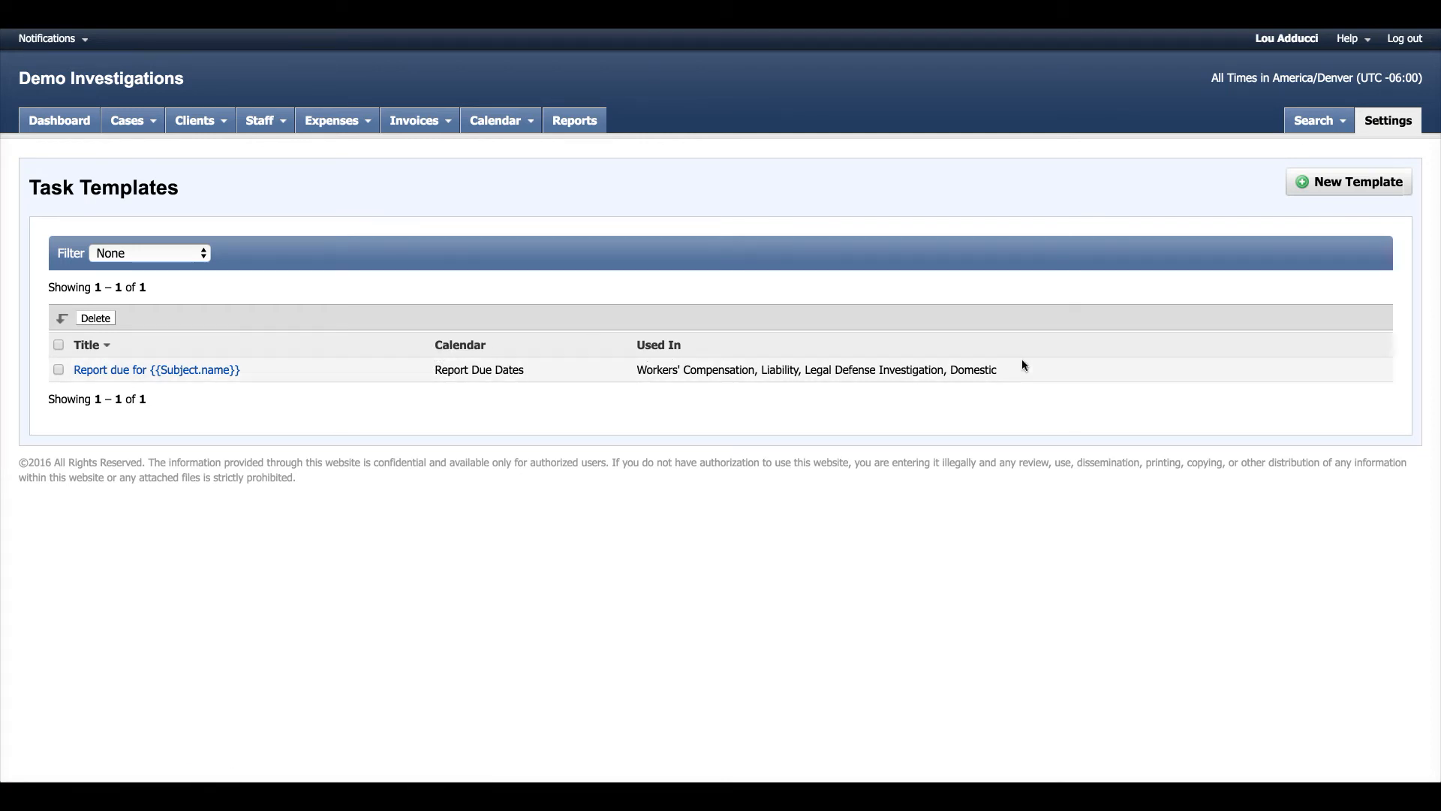
Step: Start a new case and choose ACME Insurance as its client
{"action": "left_click", "coordinate": [128, 128]}
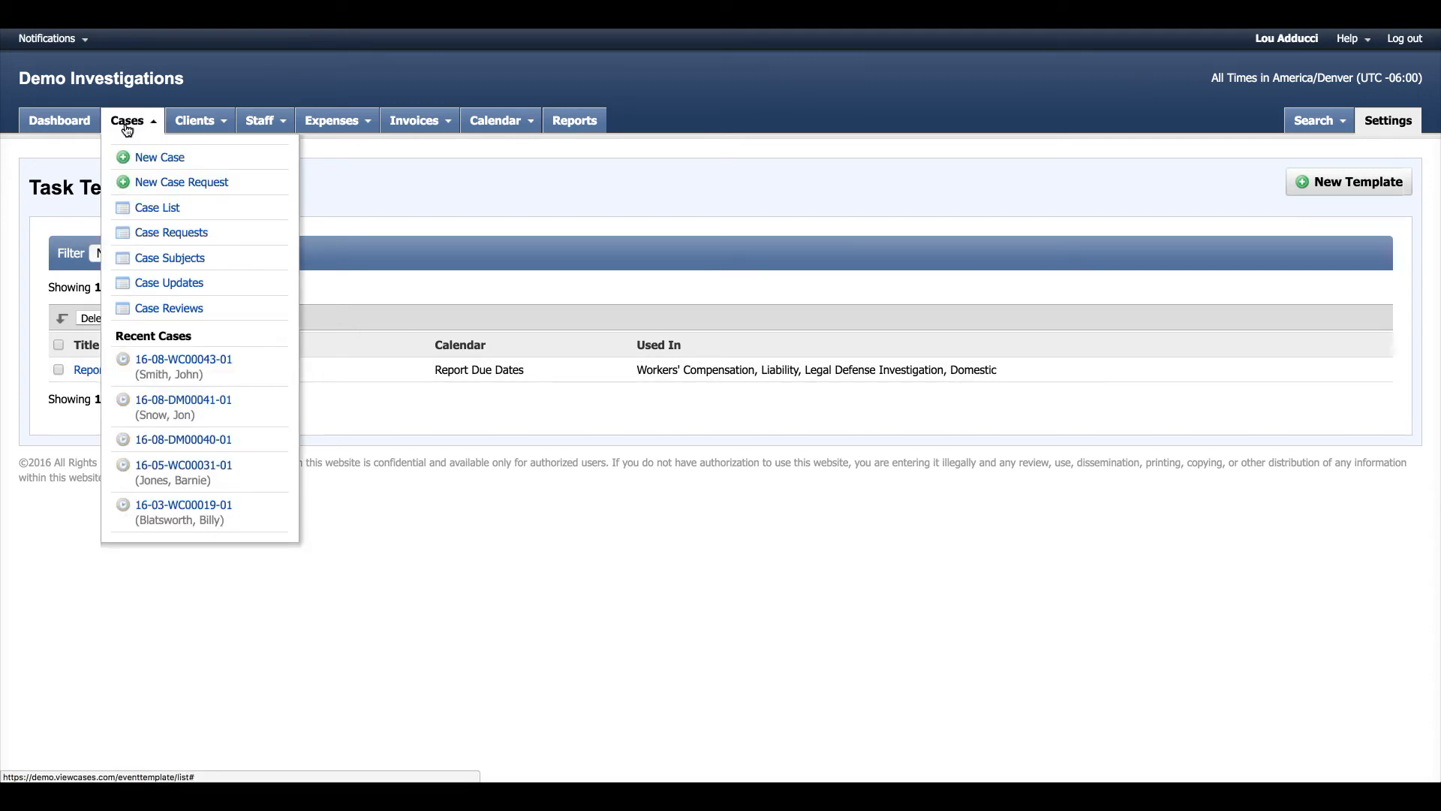
{"action": "left_click", "coordinate": [167, 158]}
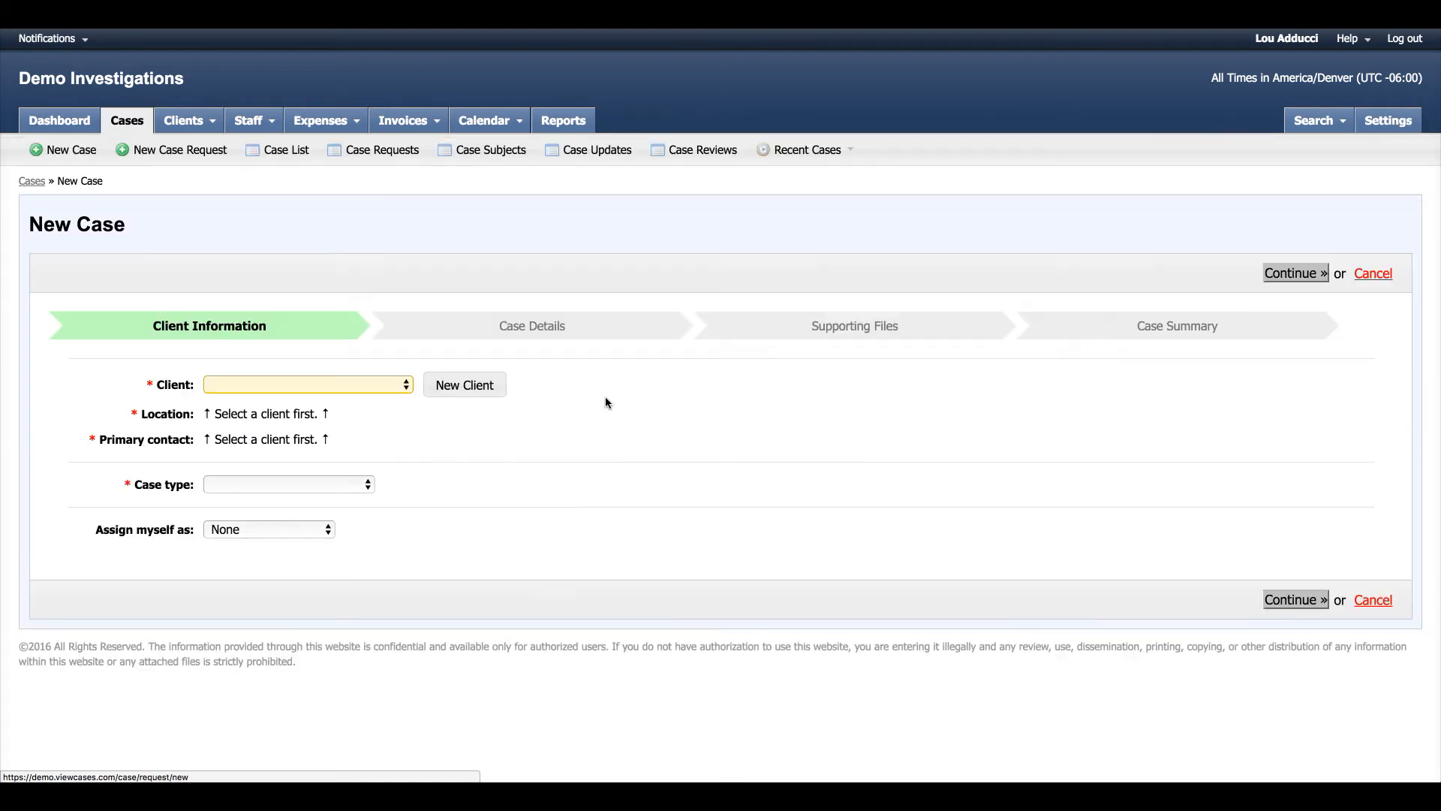
{"action": "left_click", "coordinate": [384, 386]}
{"action": "left_click", "coordinate": [308, 398]}
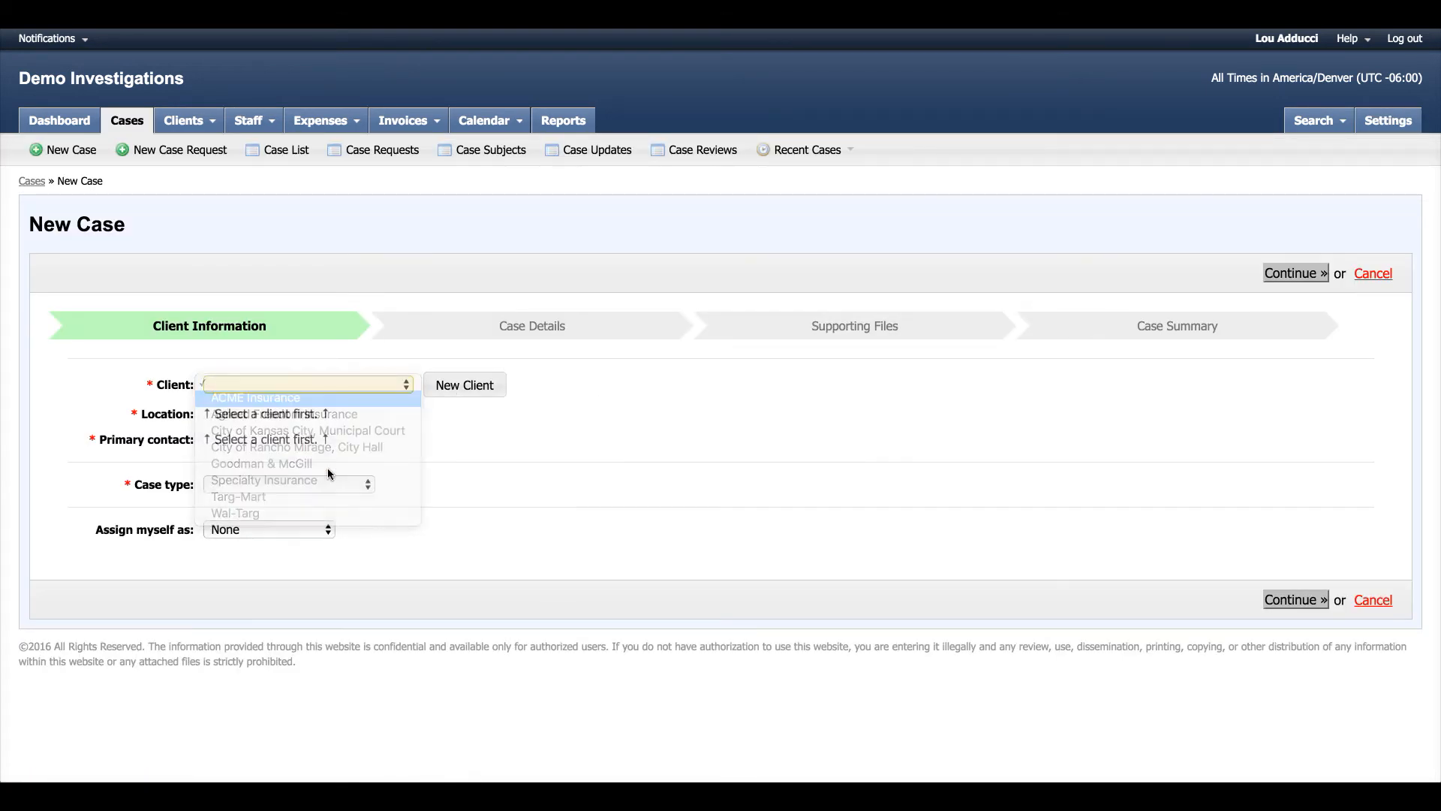
Step: Set the case type to Workers' Compensation and continue to the case details
{"action": "left_click", "coordinate": [326, 501]}
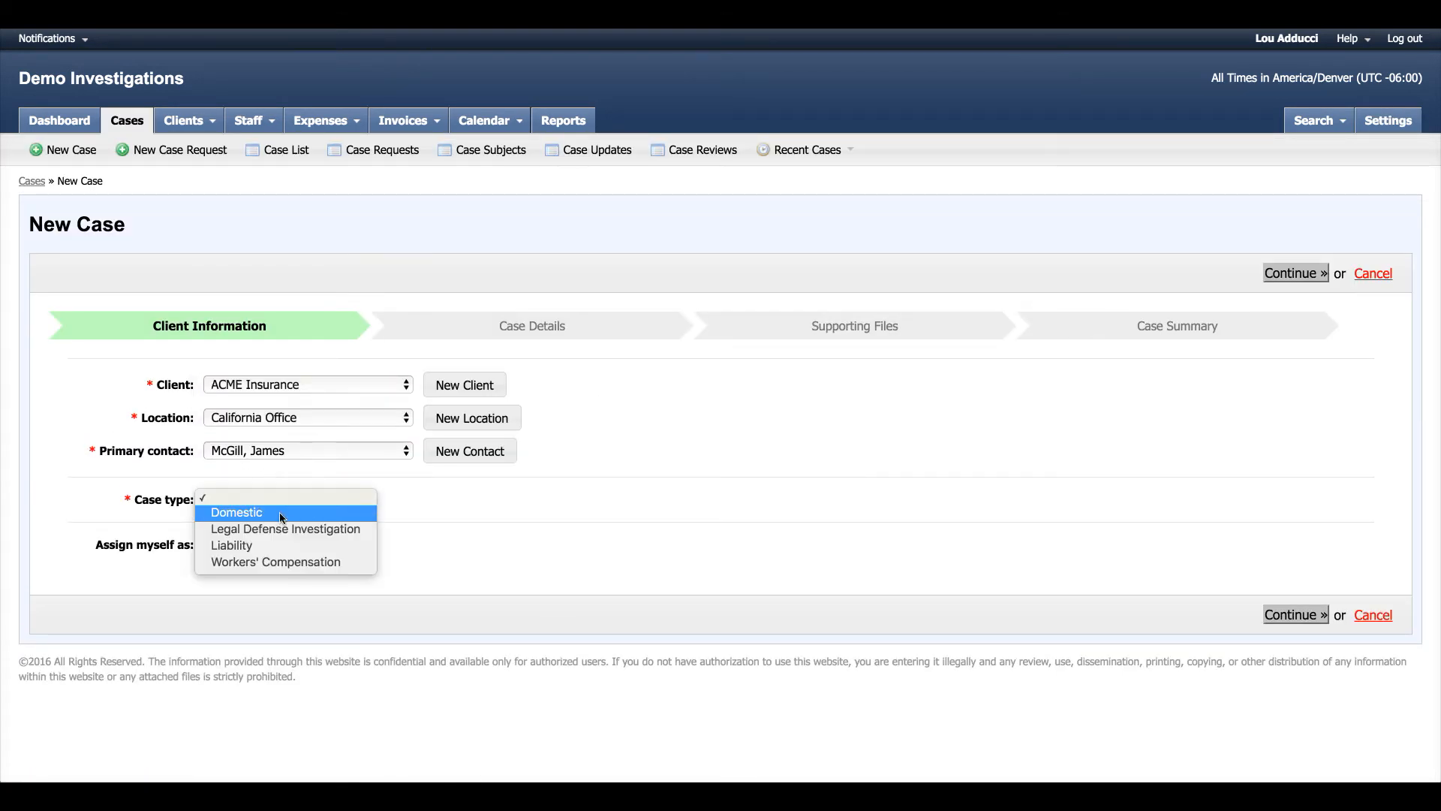
{"action": "left_click", "coordinate": [265, 564]}
{"action": "left_click", "coordinate": [785, 498]}
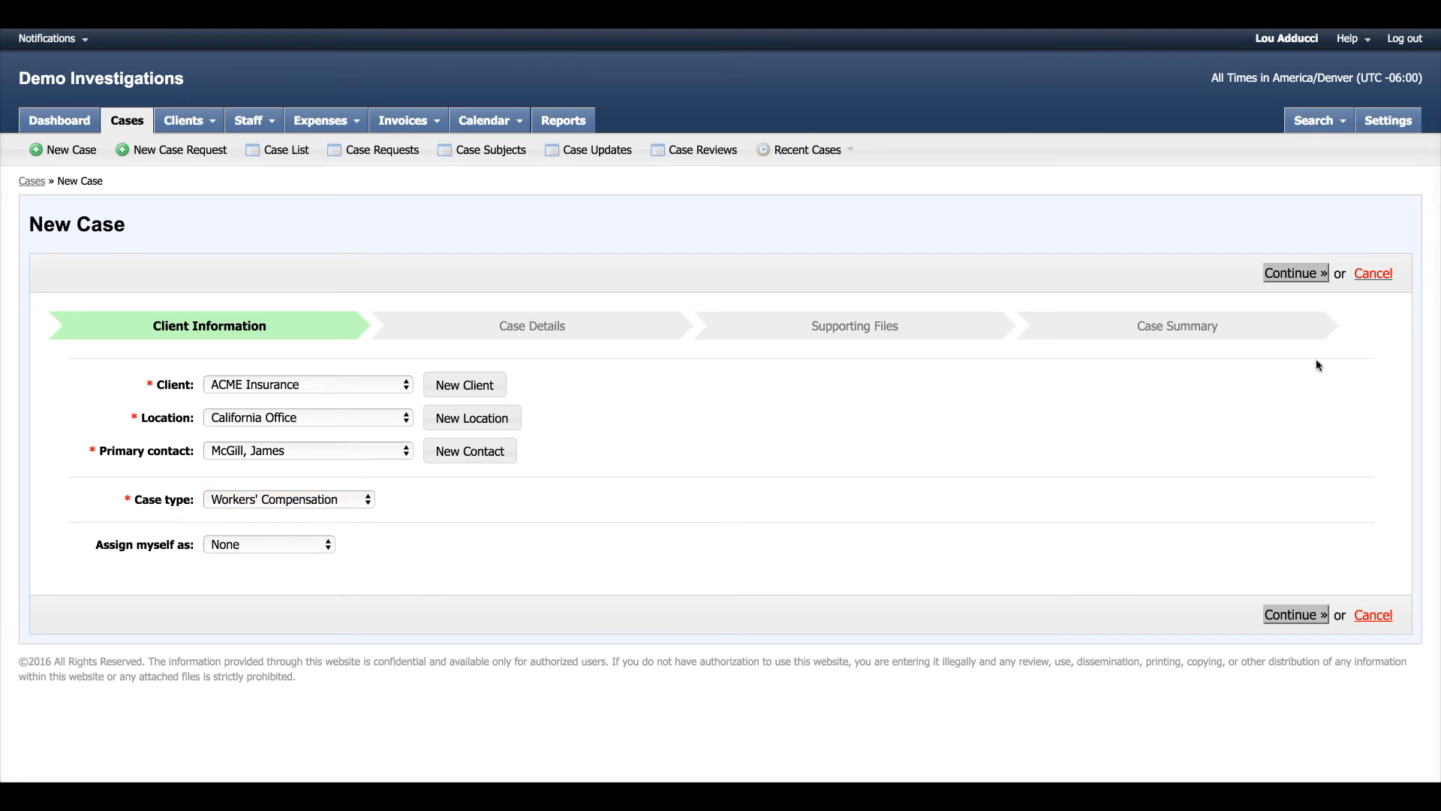
{"action": "left_click", "coordinate": [1293, 272]}
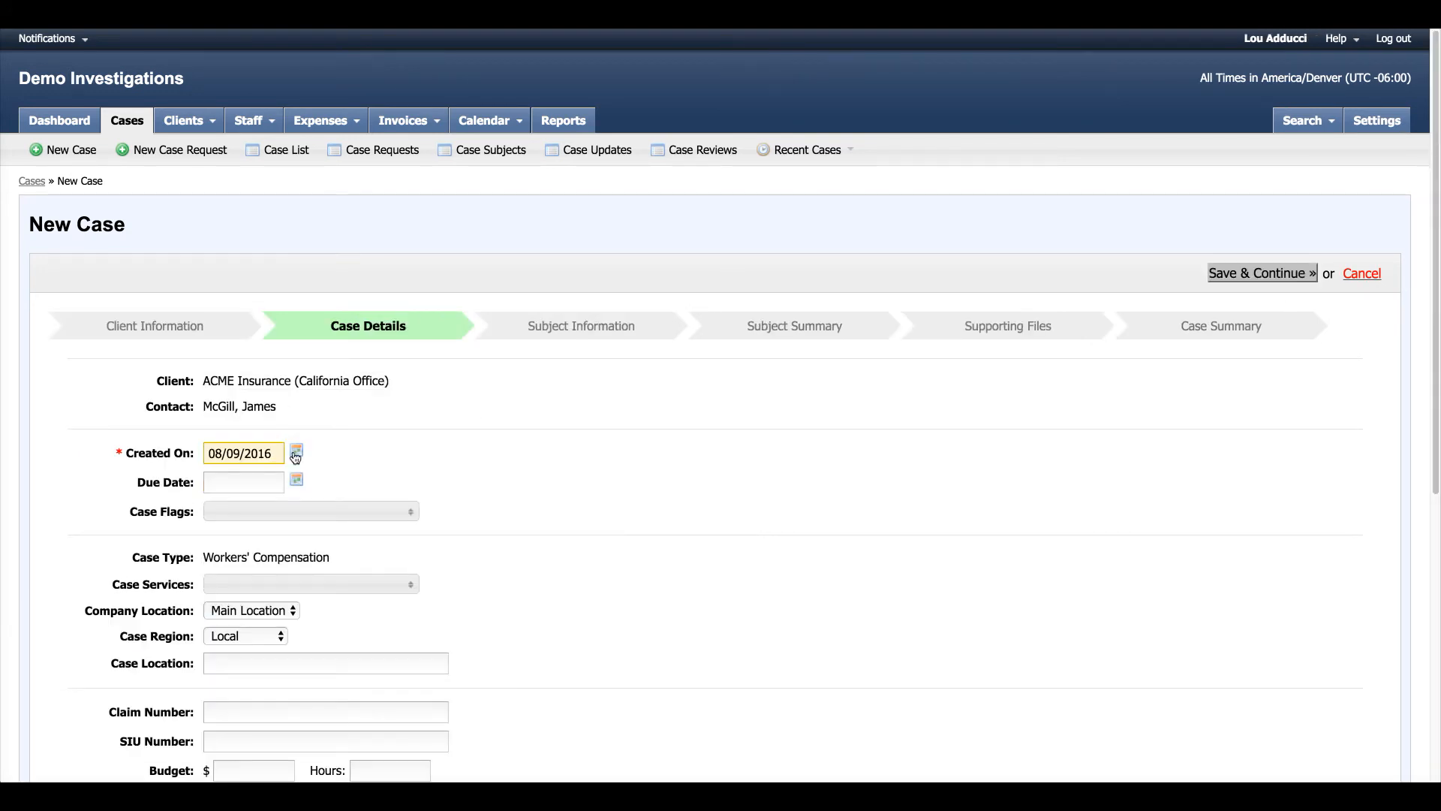
Step: Set the case due date to 09/02/2016 and save the case details
{"action": "left_click", "coordinate": [396, 458]}
{"action": "scroll", "coordinate": [413, 401], "scroll_direction": "down", "scroll_amount": 1}
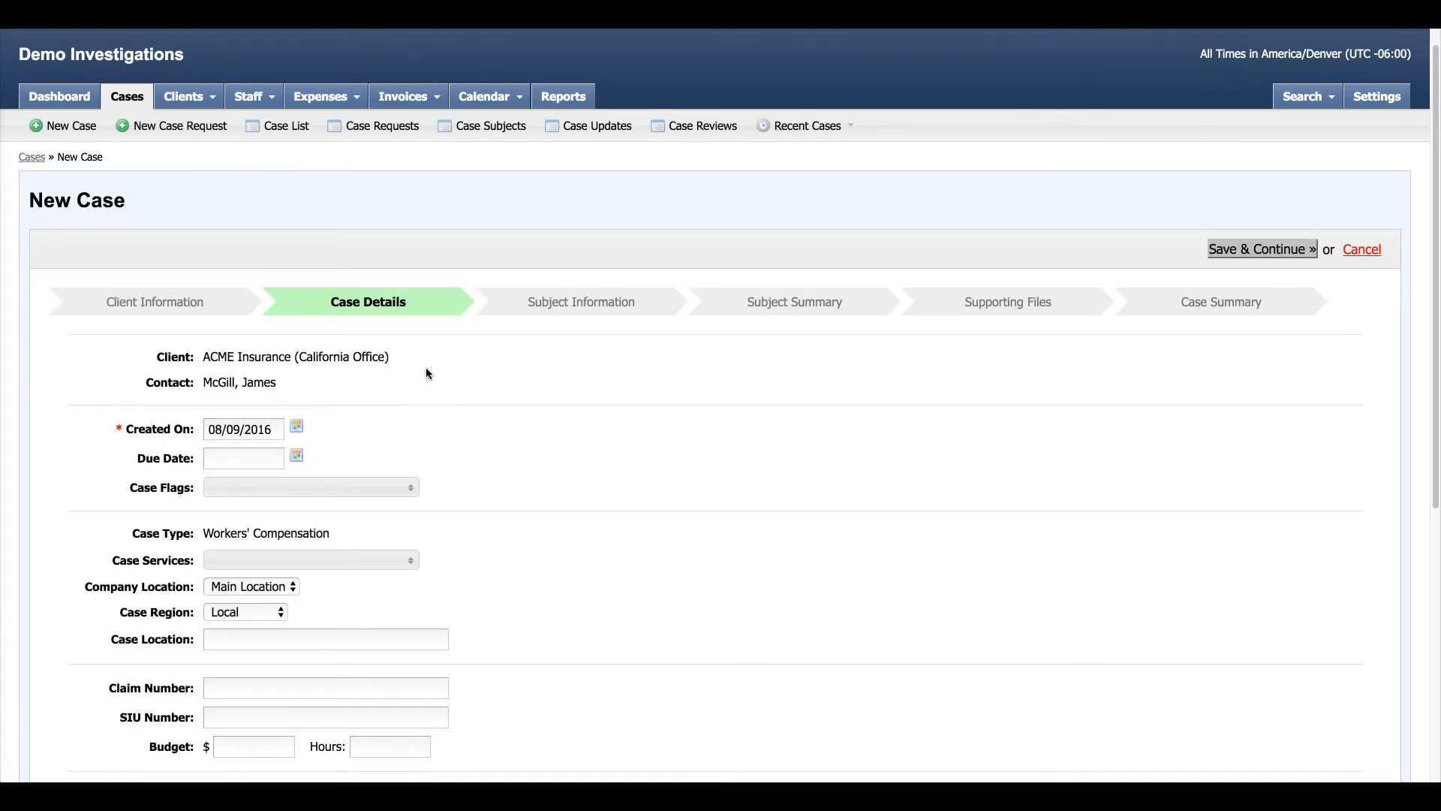
{"action": "scroll", "coordinate": [425, 373], "scroll_direction": "down", "scroll_amount": 1}
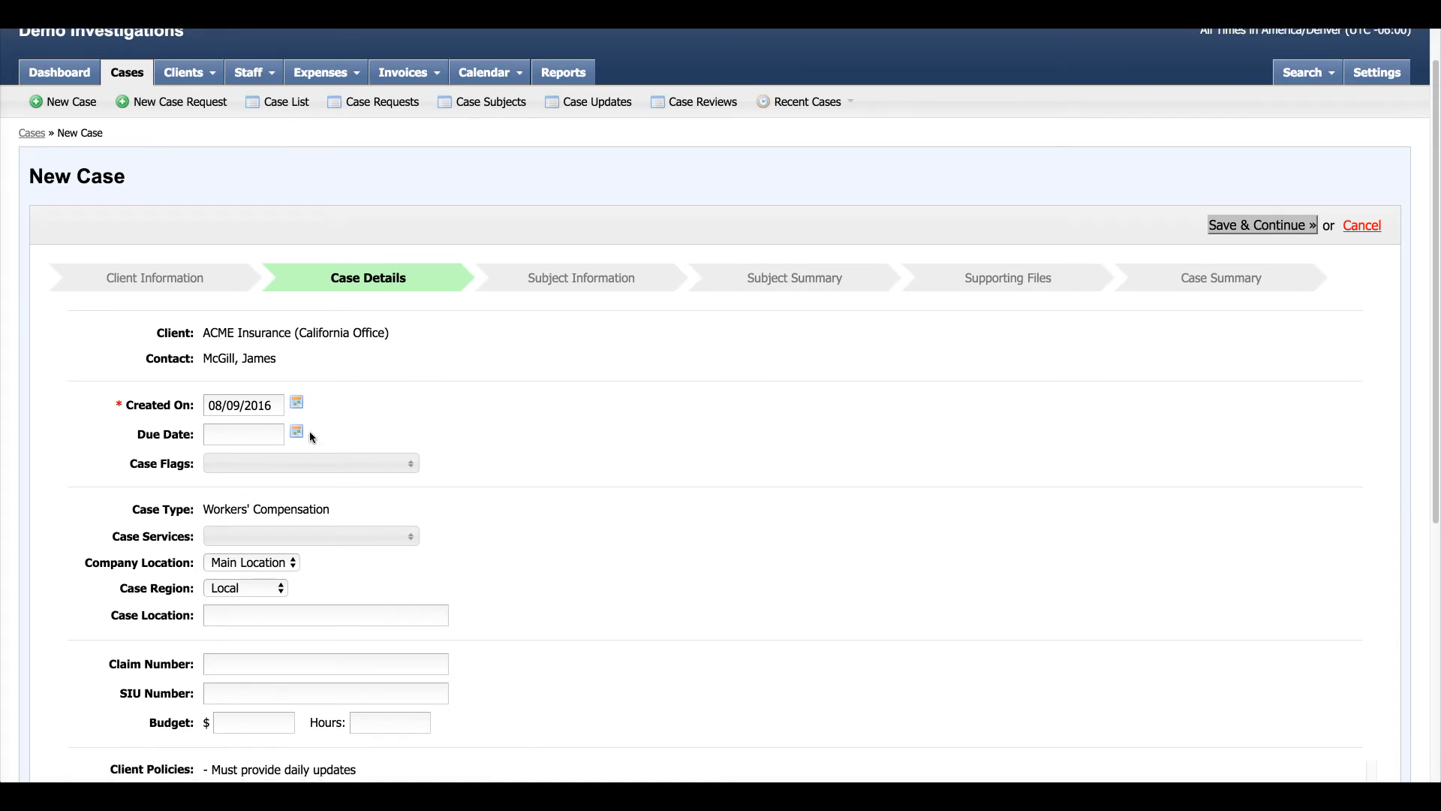
{"action": "left_click", "coordinate": [297, 432]}
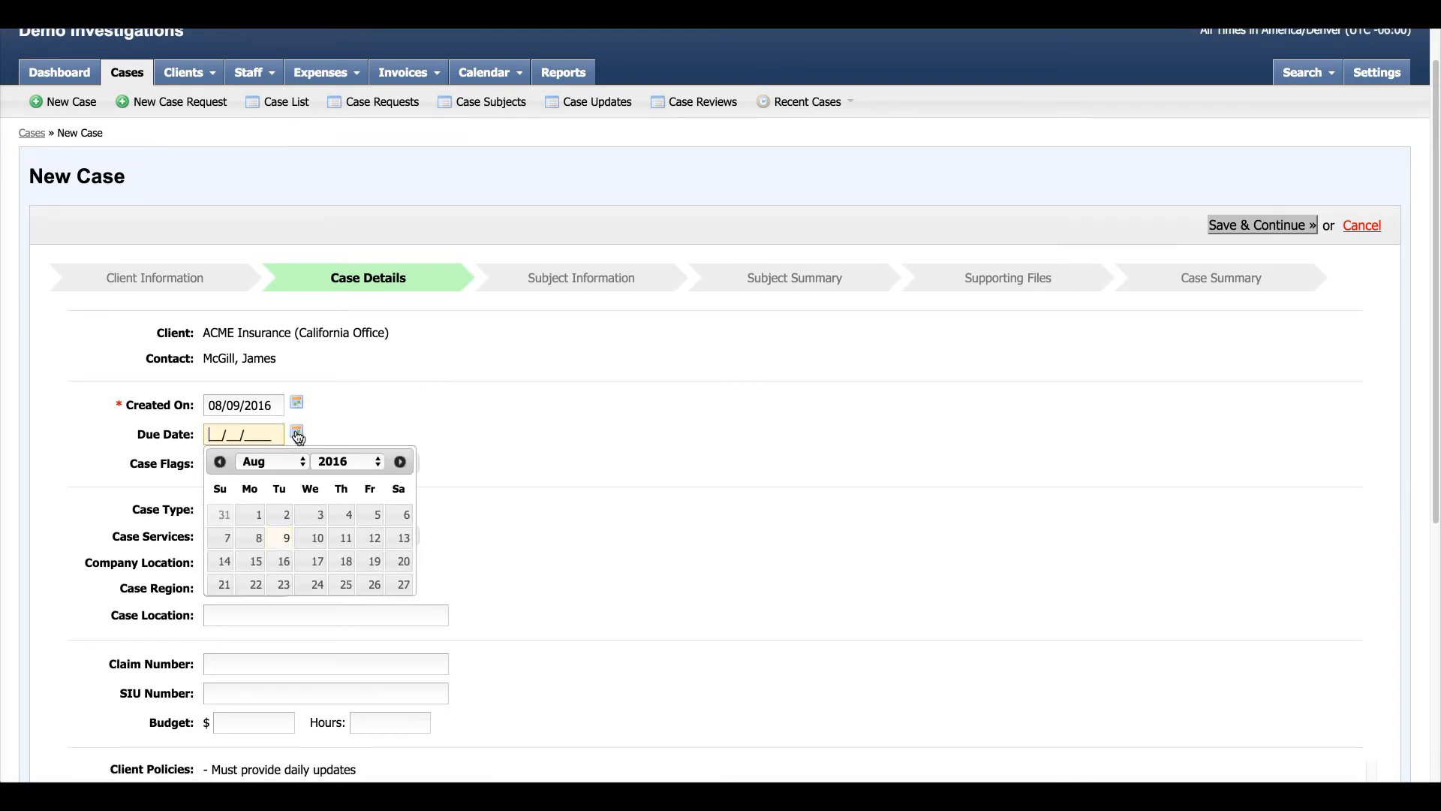
{"action": "left_click", "coordinate": [400, 462]}
{"action": "left_click", "coordinate": [373, 514]}
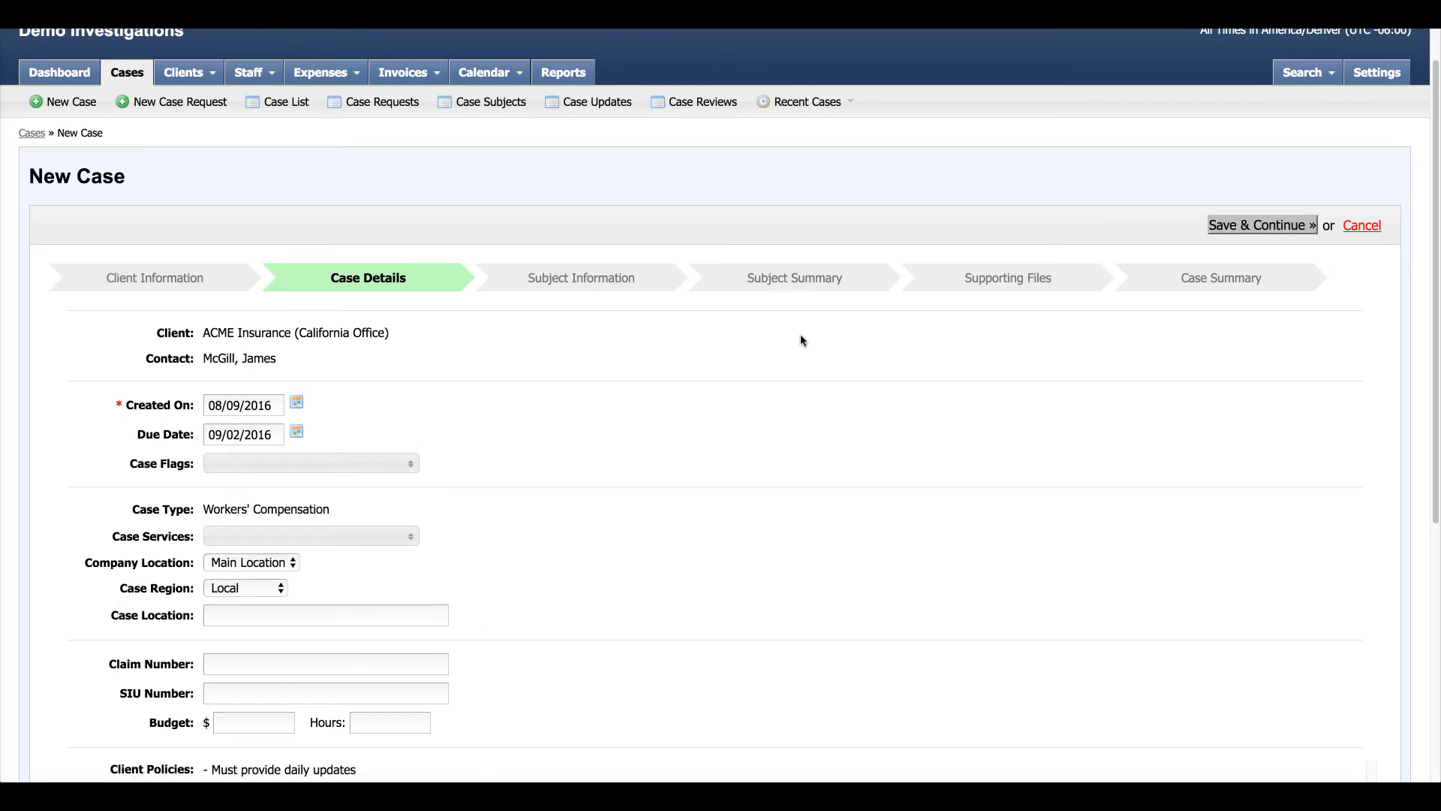
{"action": "scroll", "coordinate": [1168, 283], "scroll_direction": "up", "scroll_amount": 1}
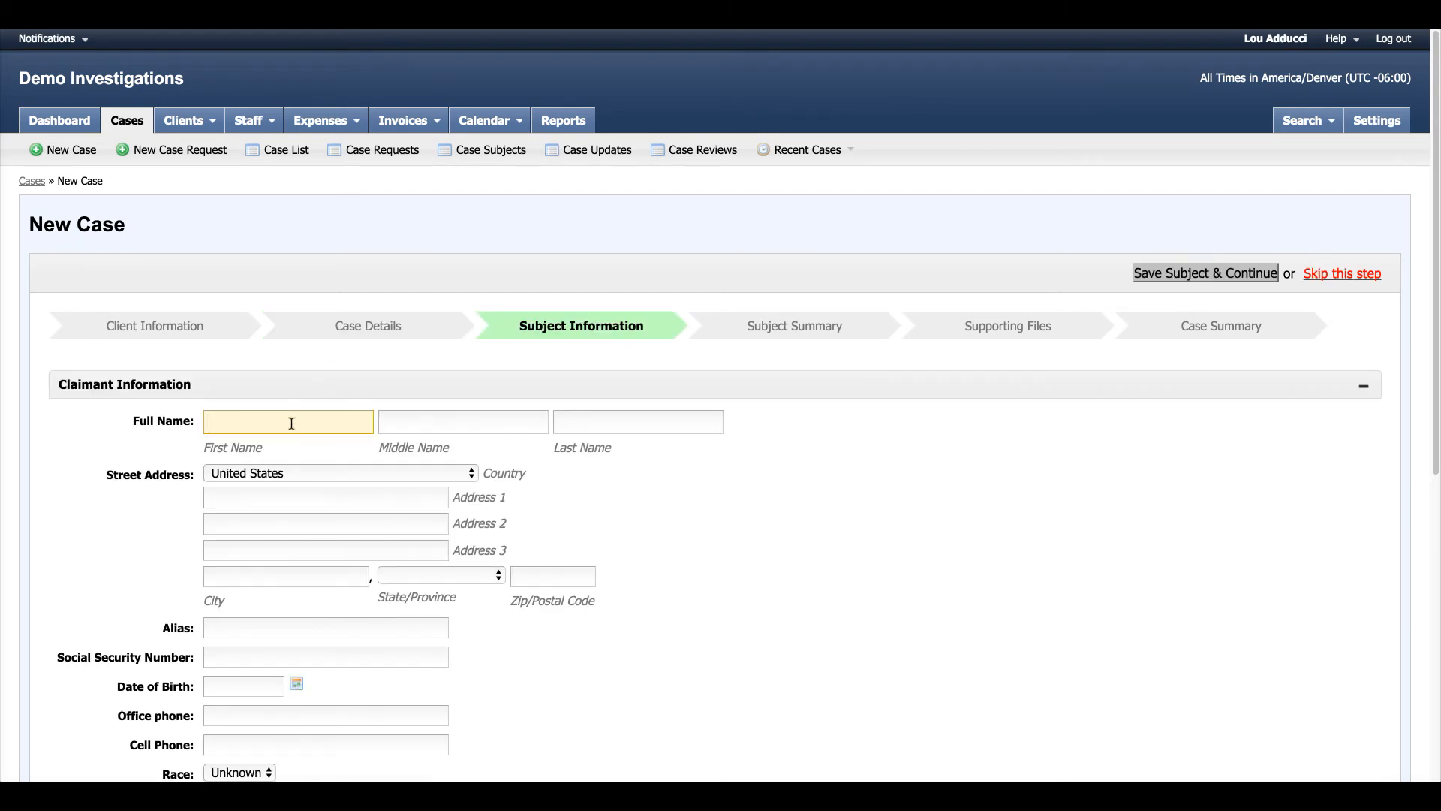
Step: Enter the claimant's first and last name and save the subject
{"action": "right_click", "coordinate": [291, 423]}
{"action": "left_click", "coordinate": [230, 416]}
{"action": "type", "text": "Robert"}
{"action": "key", "text": "Tab"}
{"action": "key", "text": "Tab"}
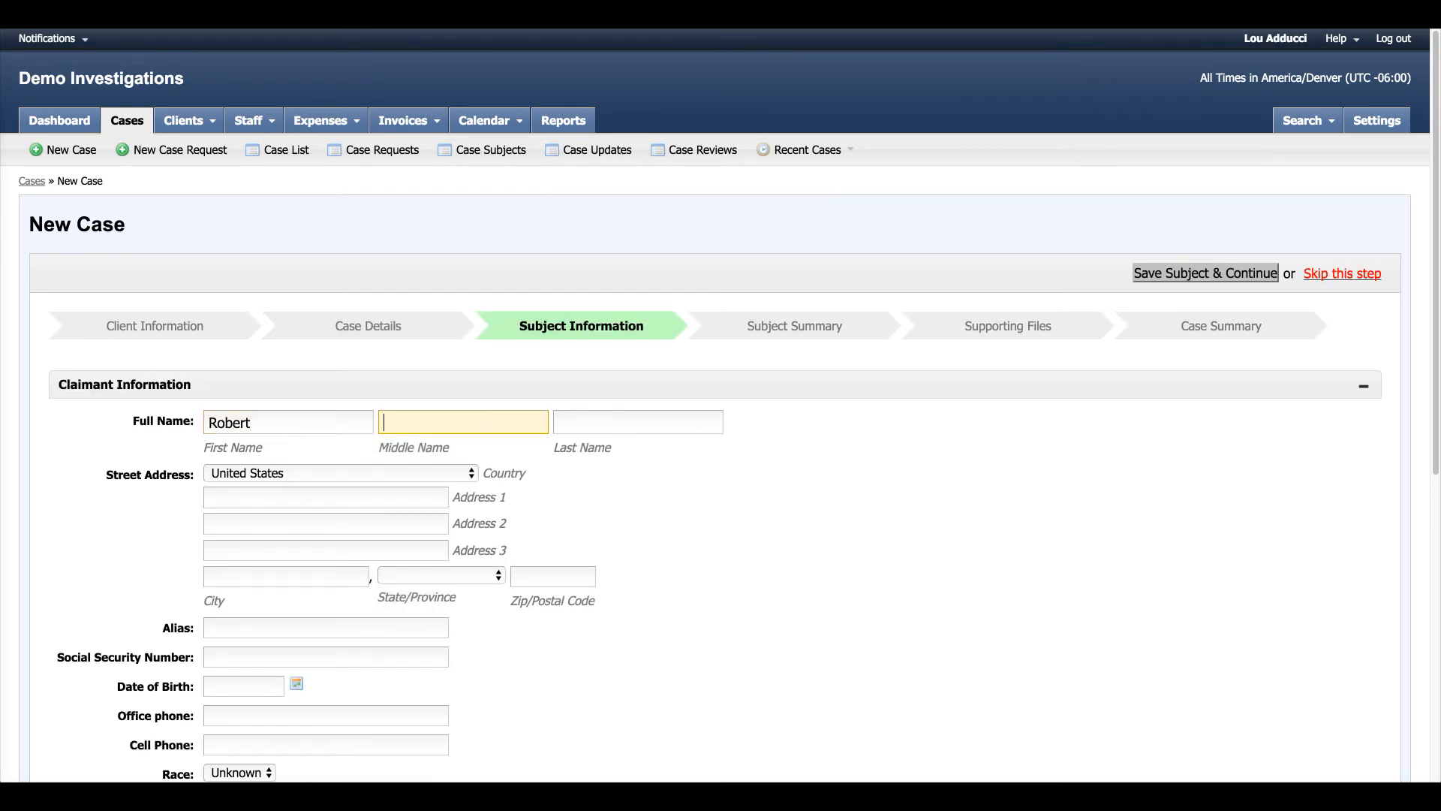
{"action": "type", "text": "Jones"}
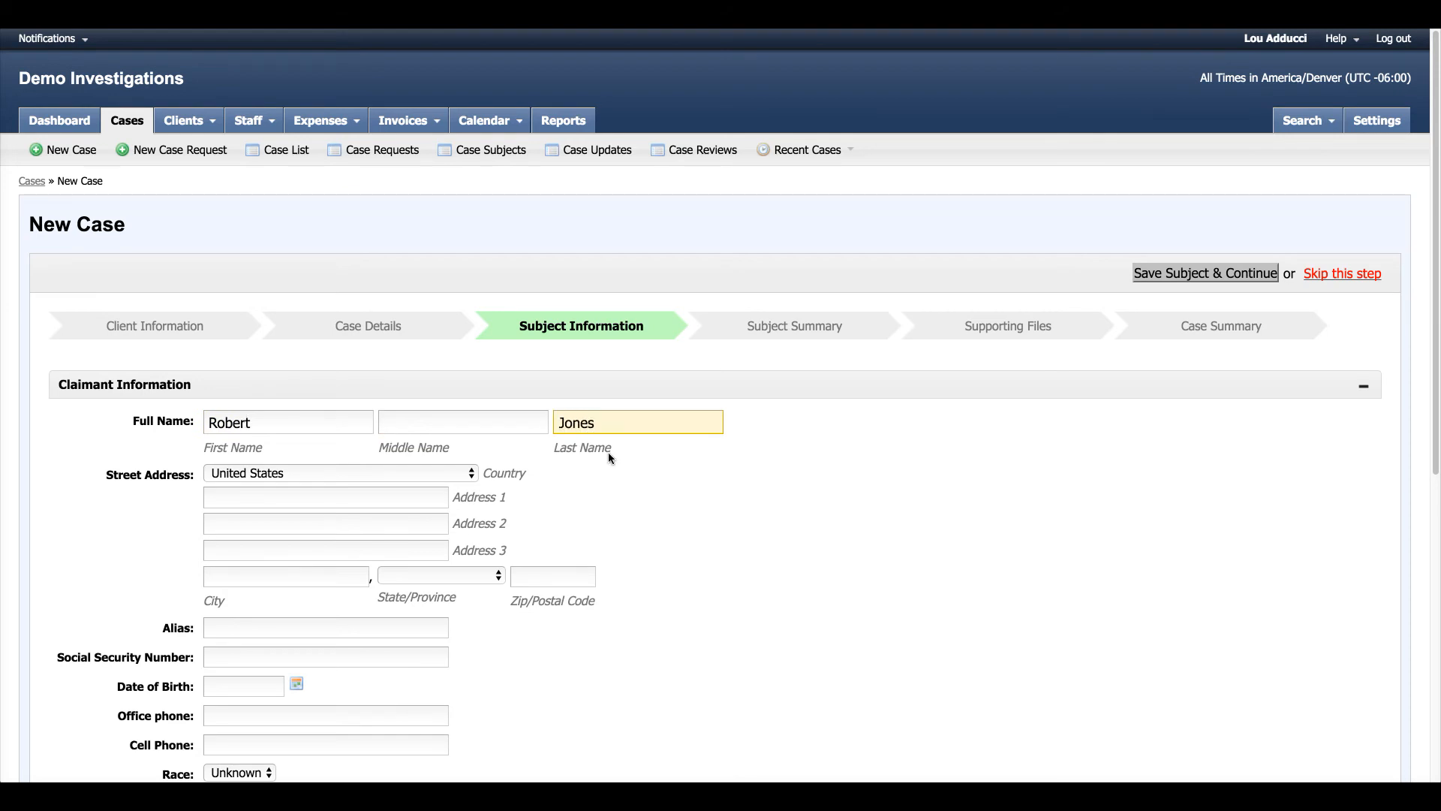
{"action": "left_click", "coordinate": [768, 448]}
{"action": "left_click", "coordinate": [1230, 276]}
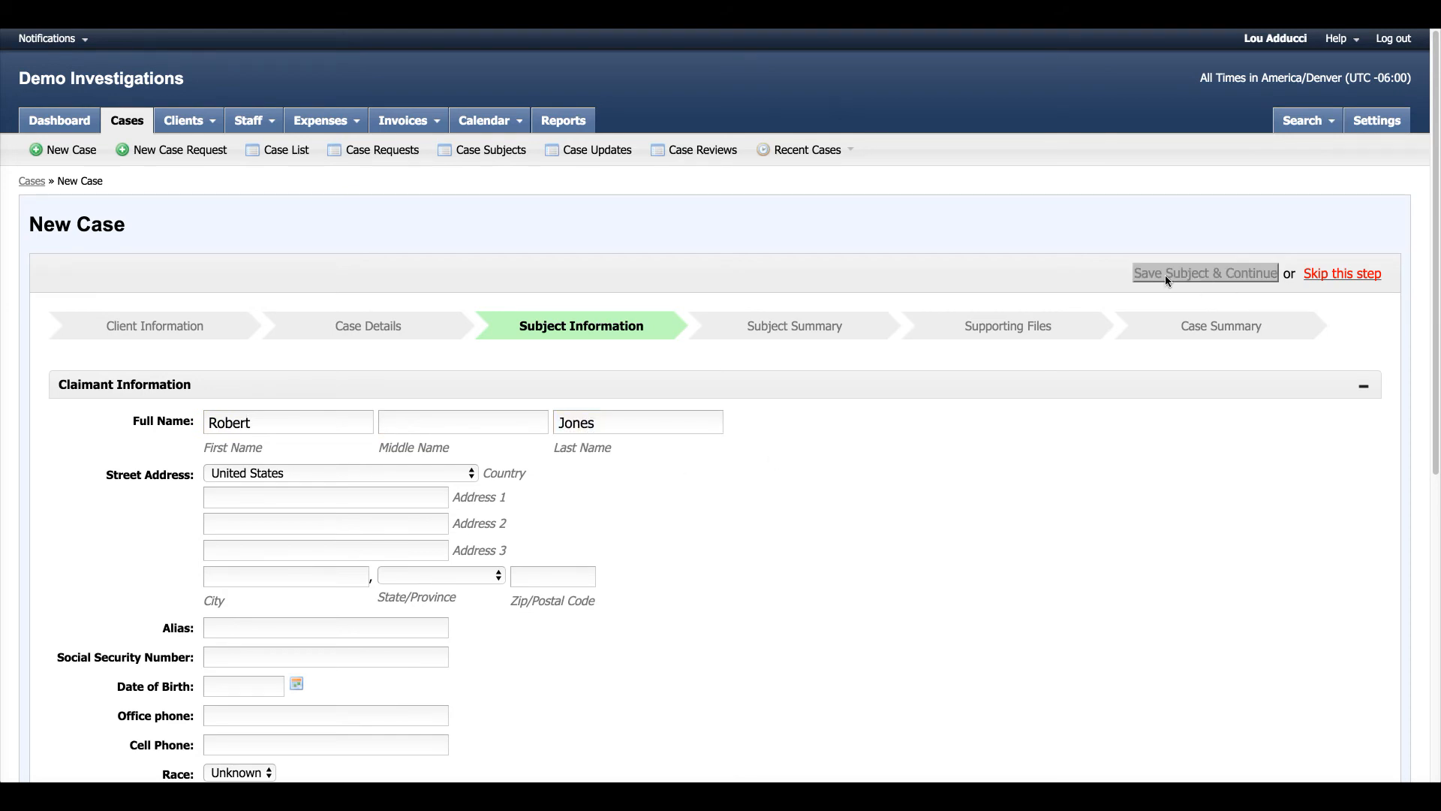
Step: Finish the case without supporting files, save it and dismiss the success message
{"action": "left_click", "coordinate": [1375, 272]}
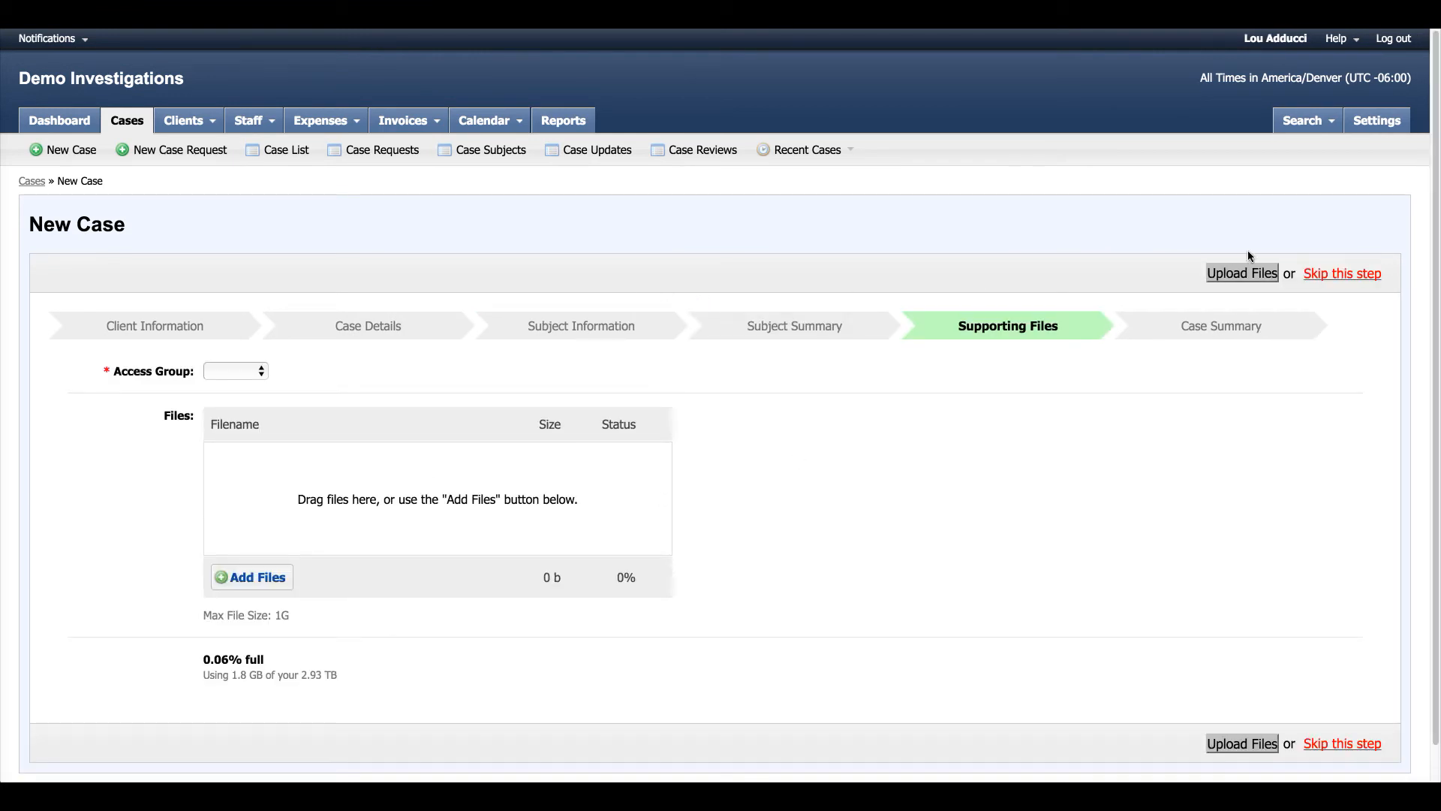
{"action": "left_click", "coordinate": [1337, 276]}
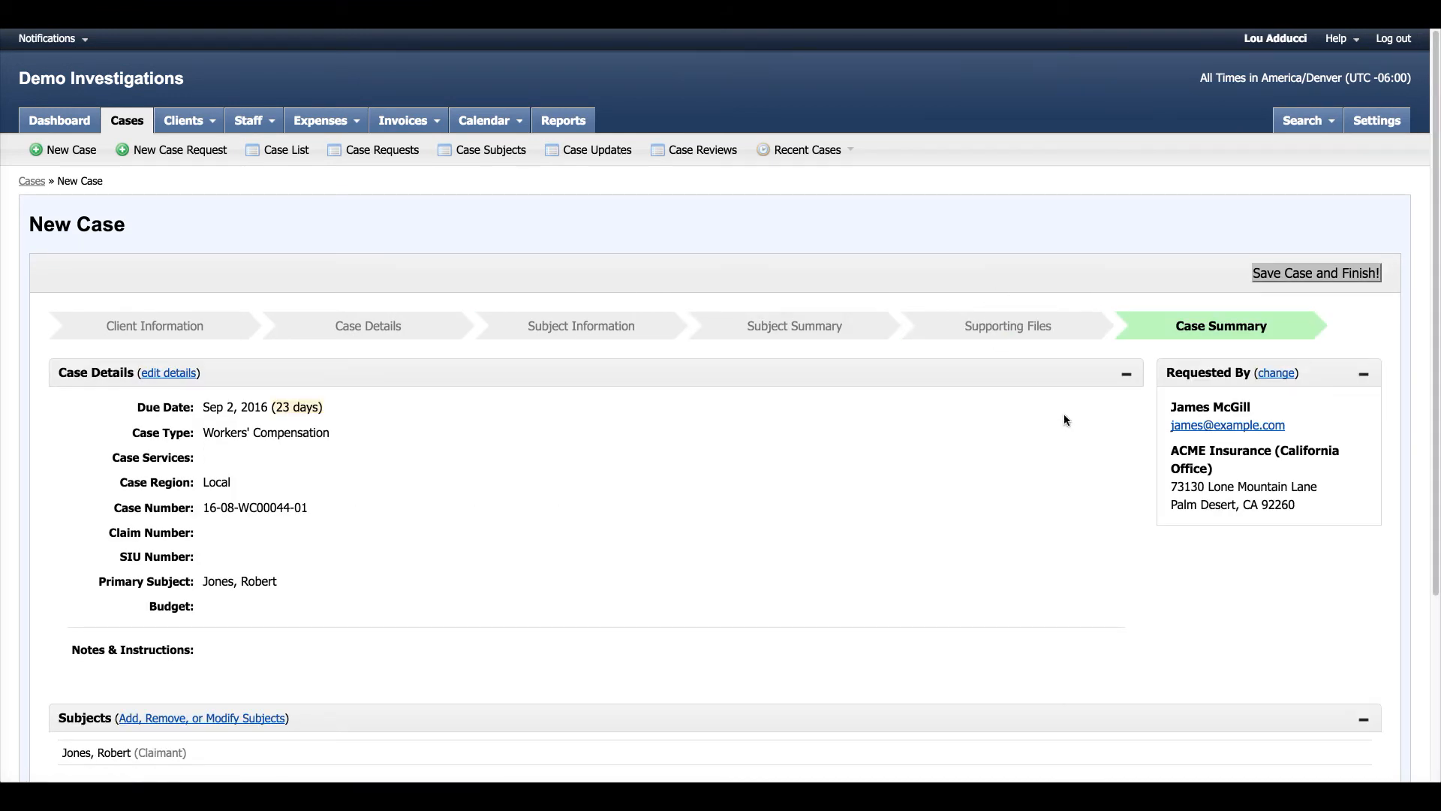
{"action": "left_click", "coordinate": [1325, 275]}
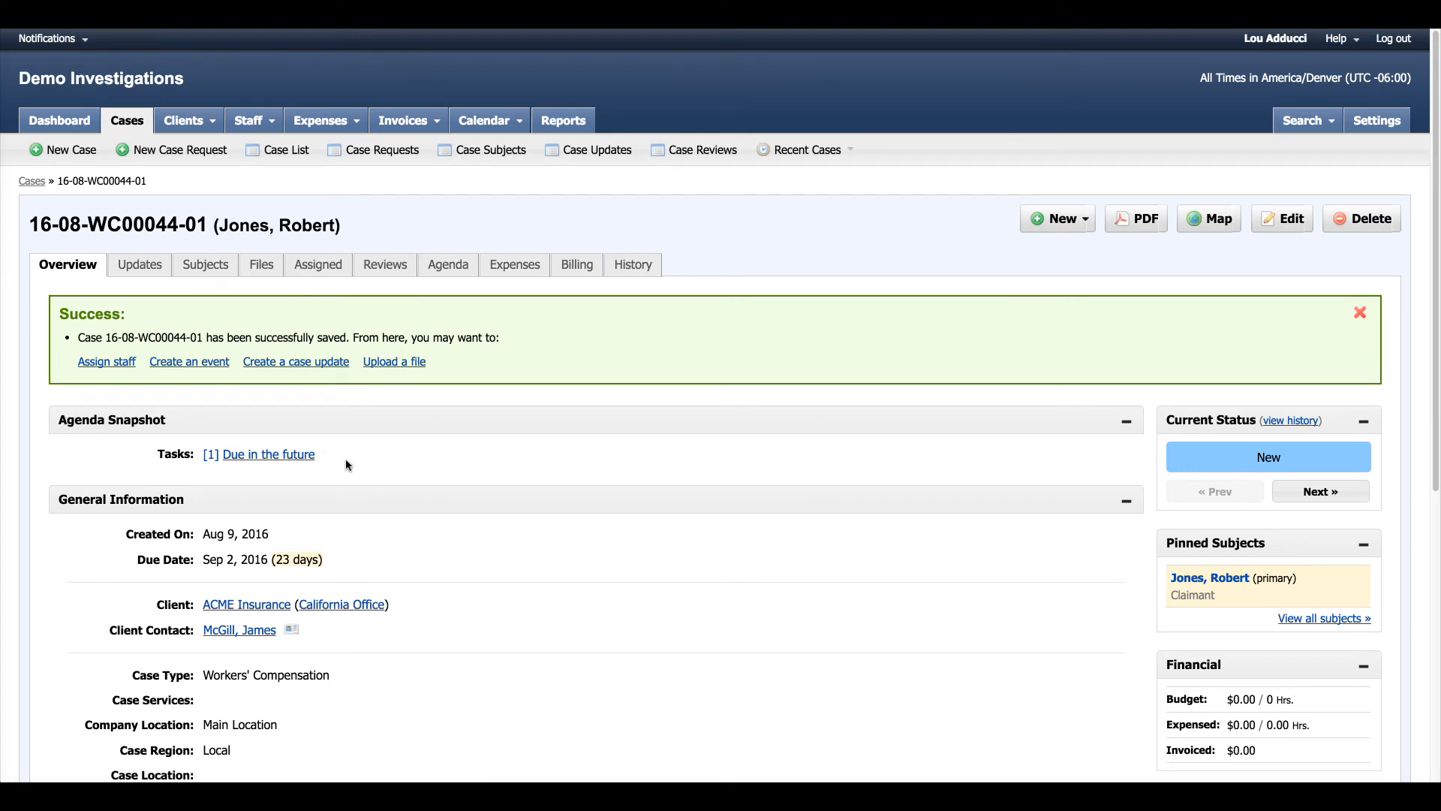
{"action": "left_click", "coordinate": [1360, 315]}
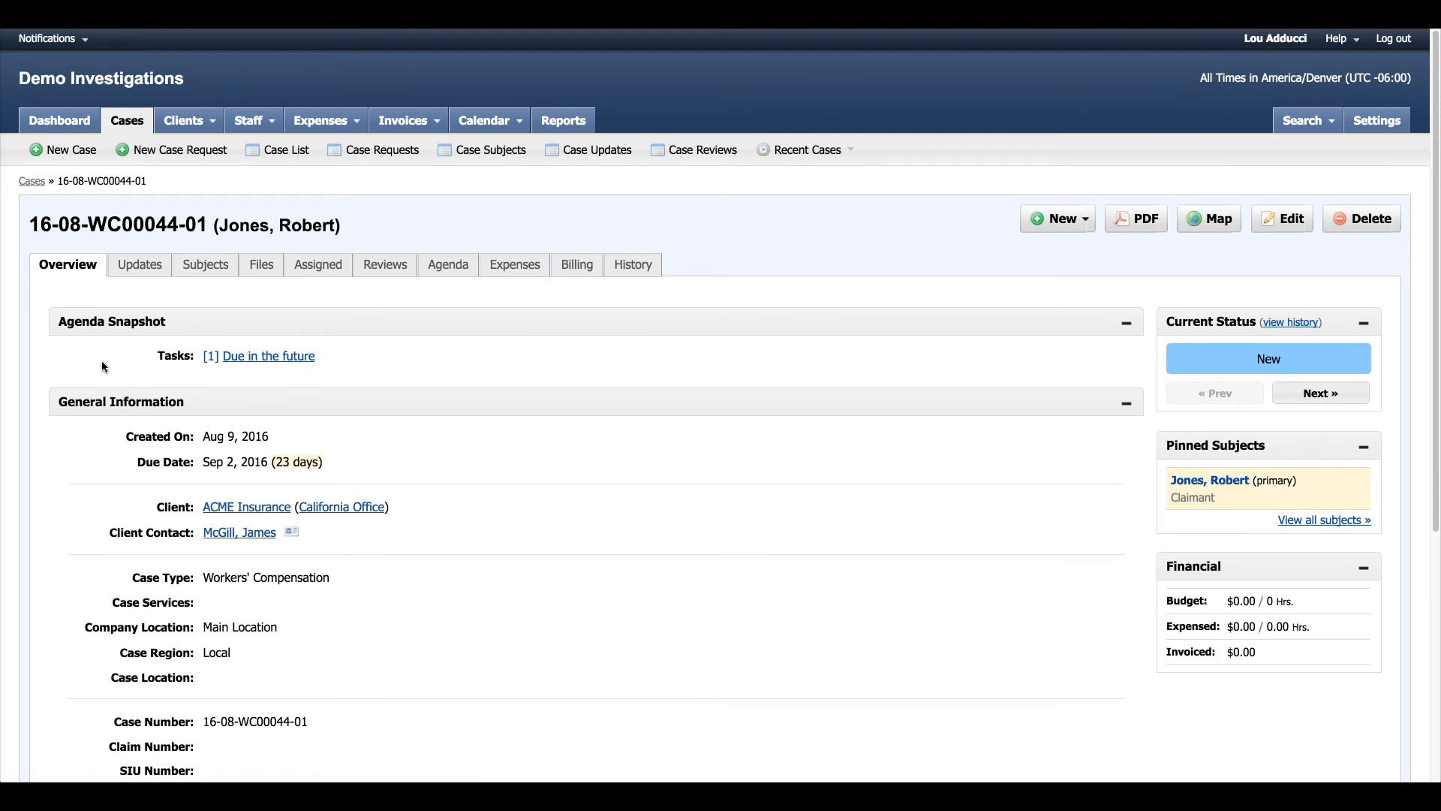
Step: Open the case's future report due task from its agenda and start editing it
{"action": "left_click", "coordinate": [272, 358]}
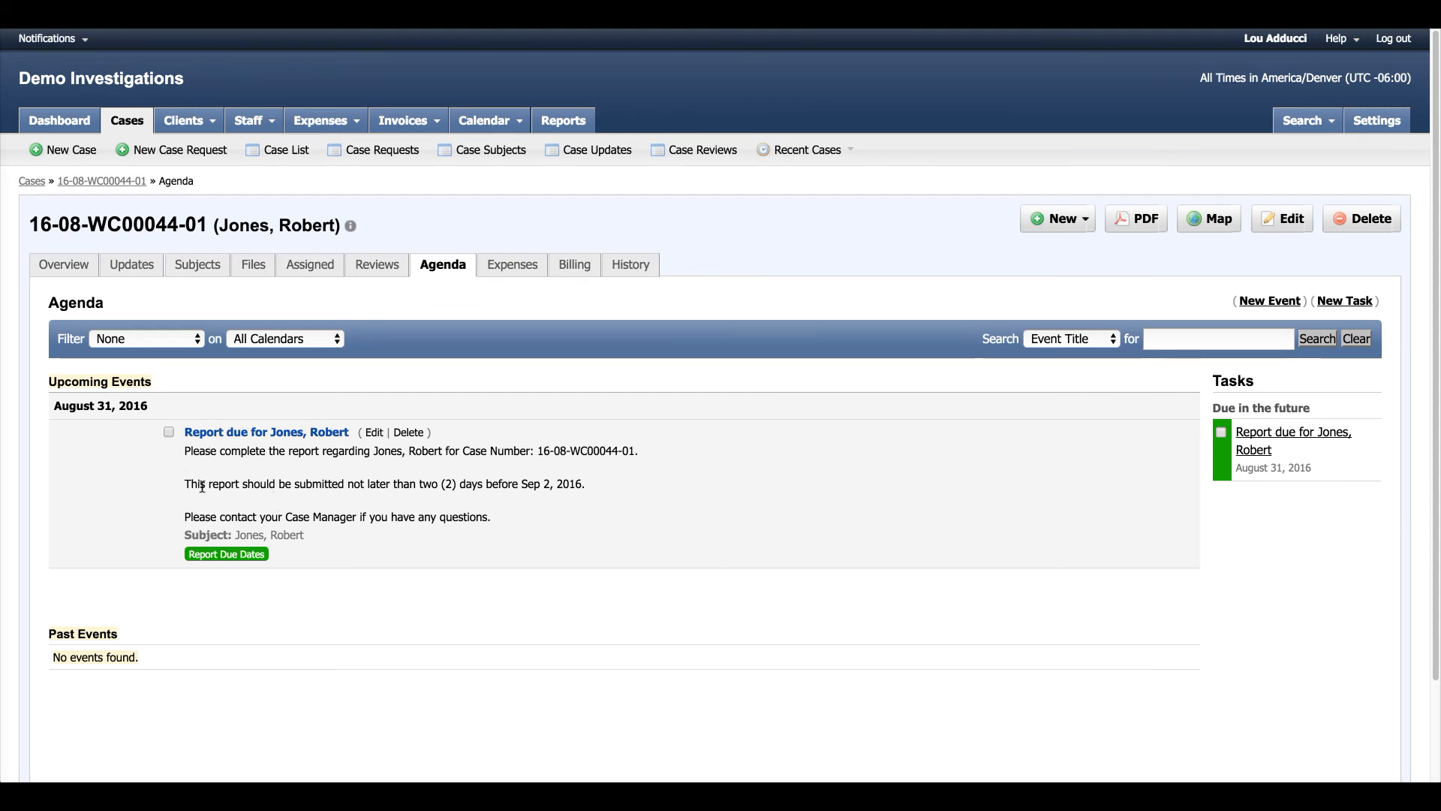
{"action": "left_click", "coordinate": [273, 433]}
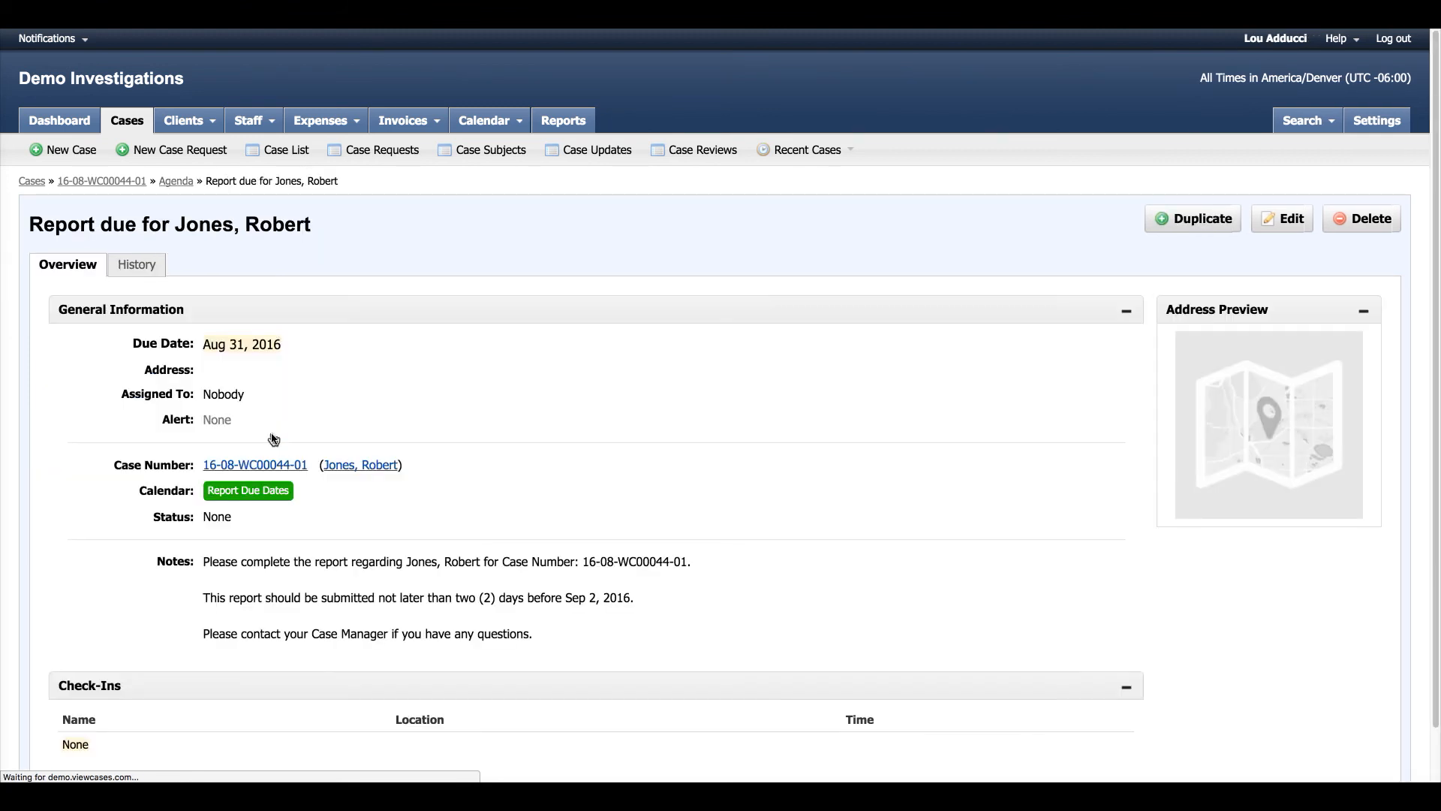
{"action": "left_click", "coordinate": [1301, 221]}
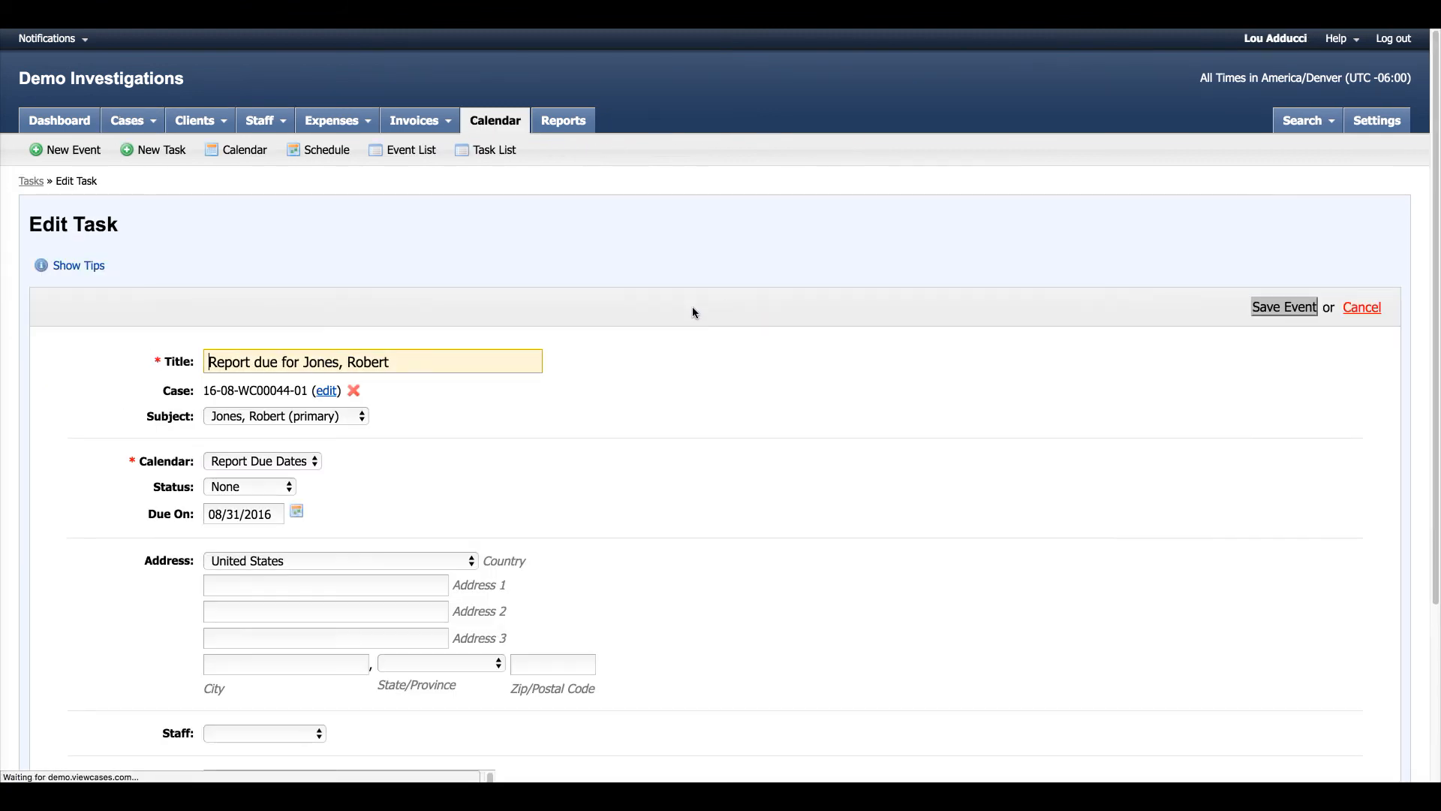
Step: Choose a staff member for the report due task and agree to assign that person to the case
{"action": "scroll", "coordinate": [690, 315], "scroll_direction": "down", "scroll_amount": 1}
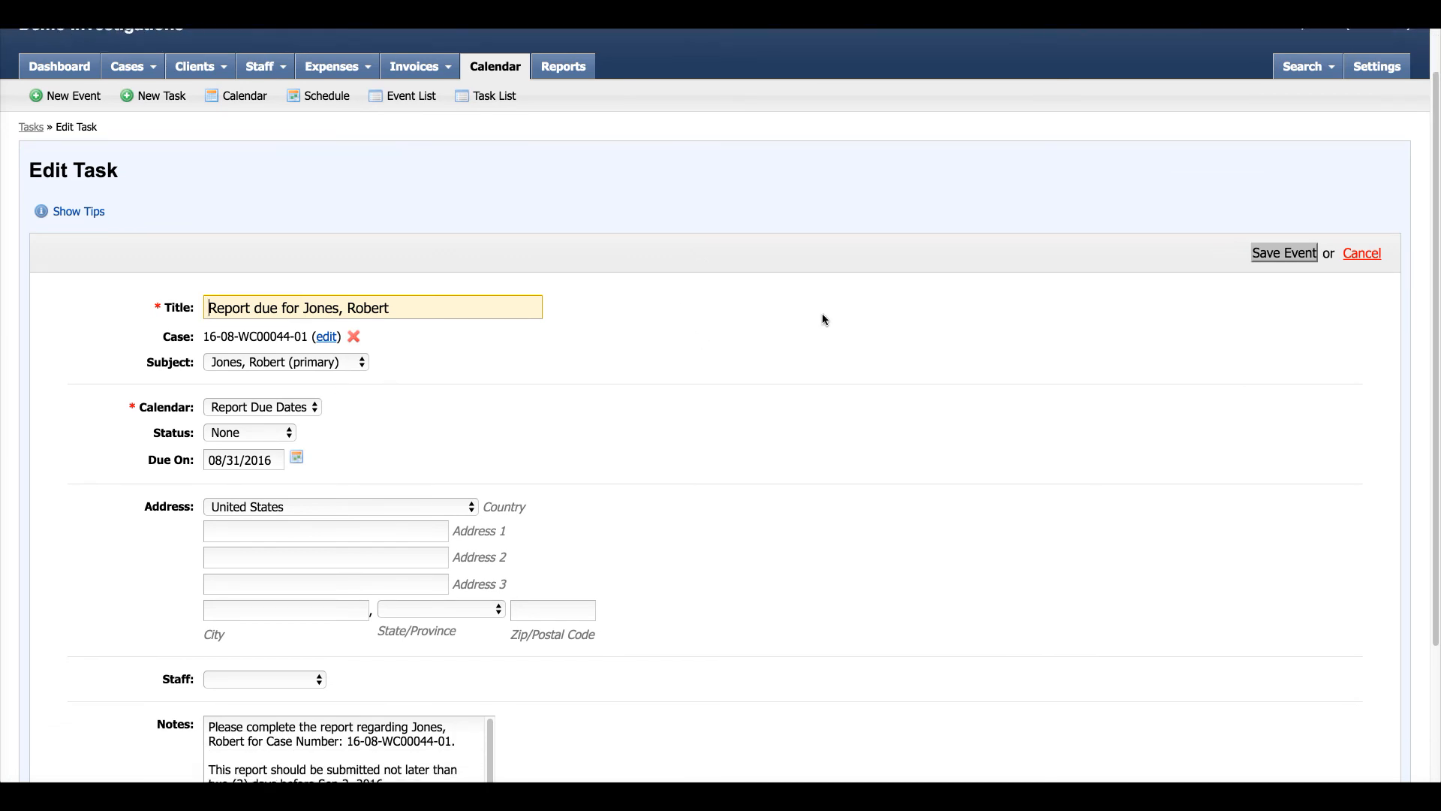
{"action": "scroll", "coordinate": [822, 313], "scroll_direction": "down", "scroll_amount": 2}
{"action": "scroll", "coordinate": [773, 318], "scroll_direction": "down", "scroll_amount": 3}
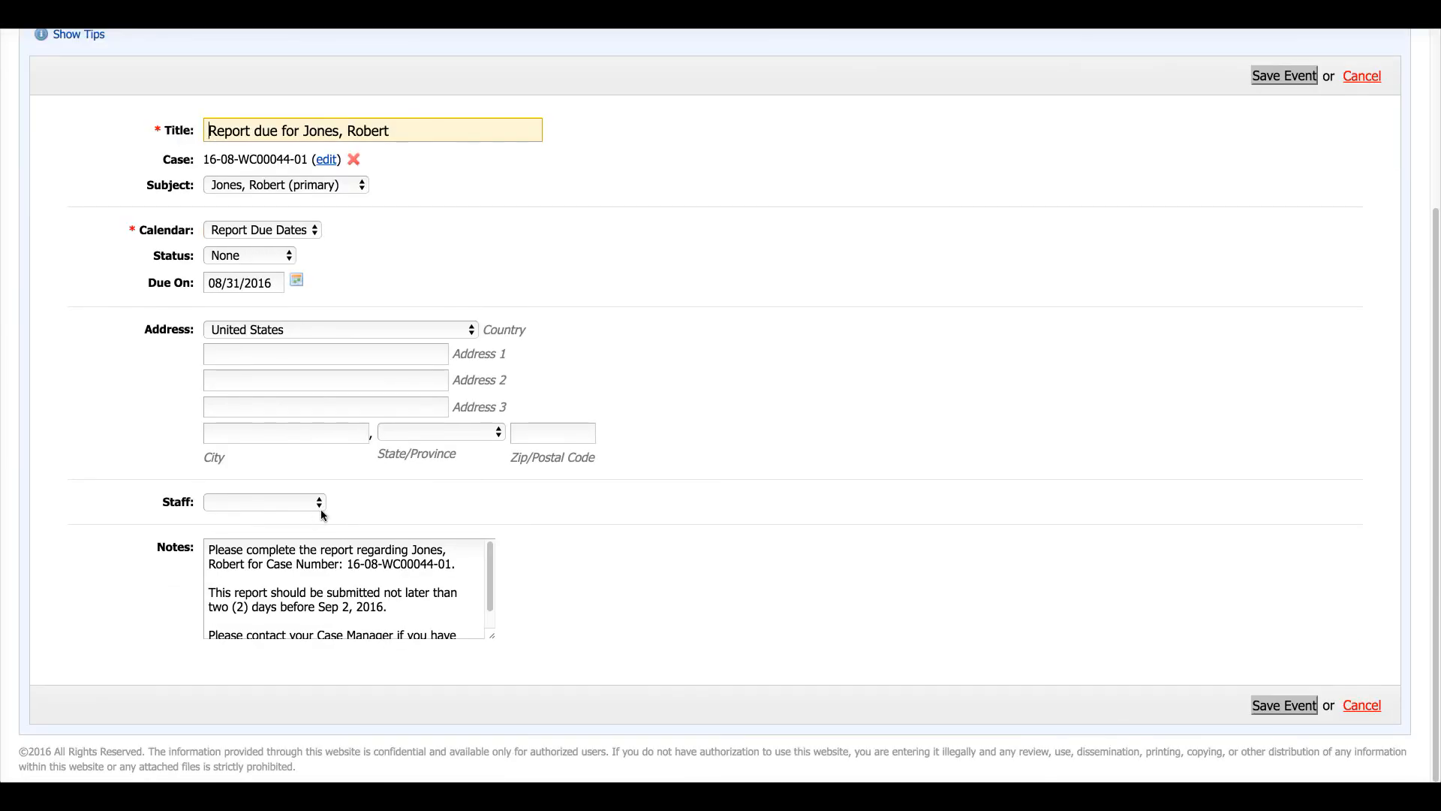
{"action": "left_click", "coordinate": [320, 502]}
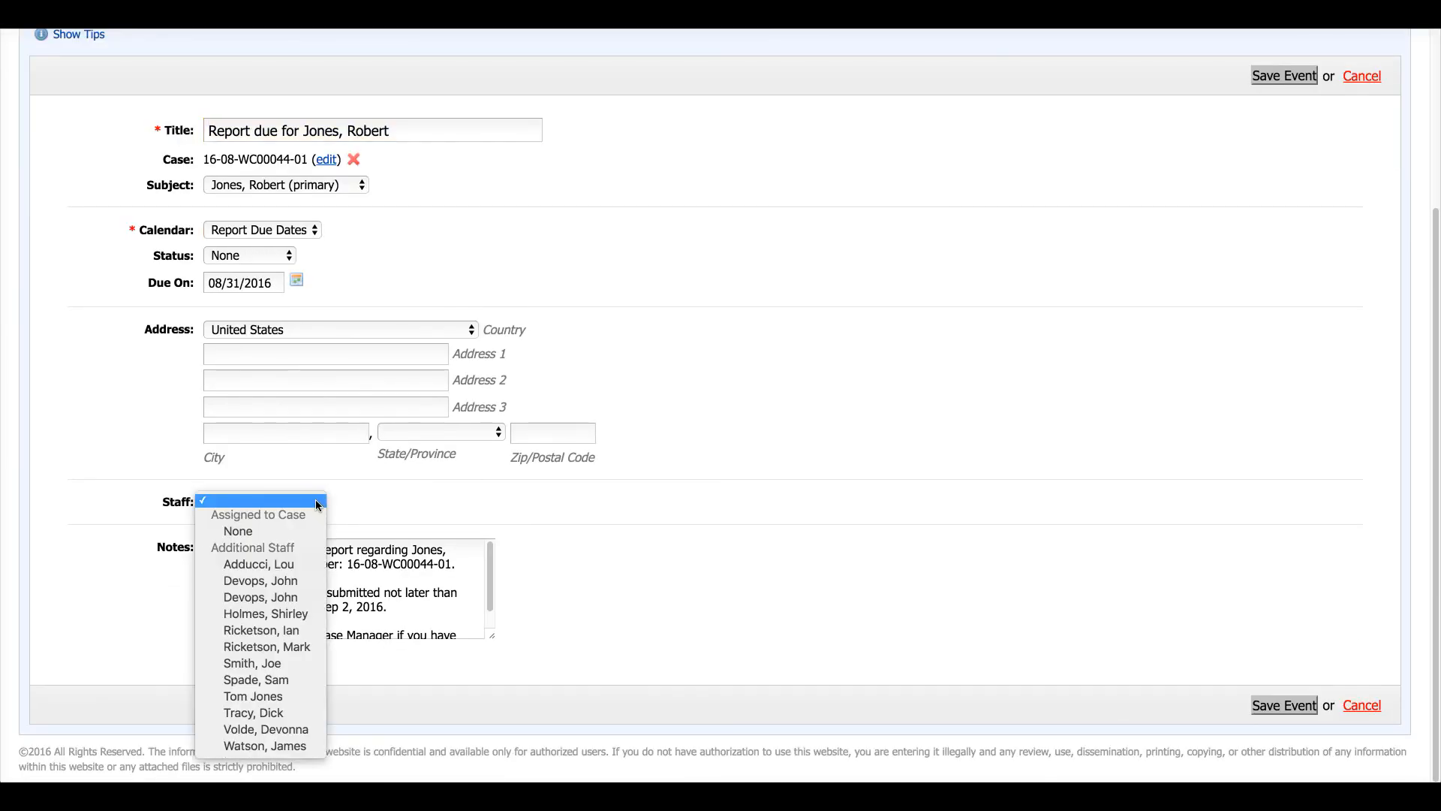
{"action": "left_click", "coordinate": [254, 713]}
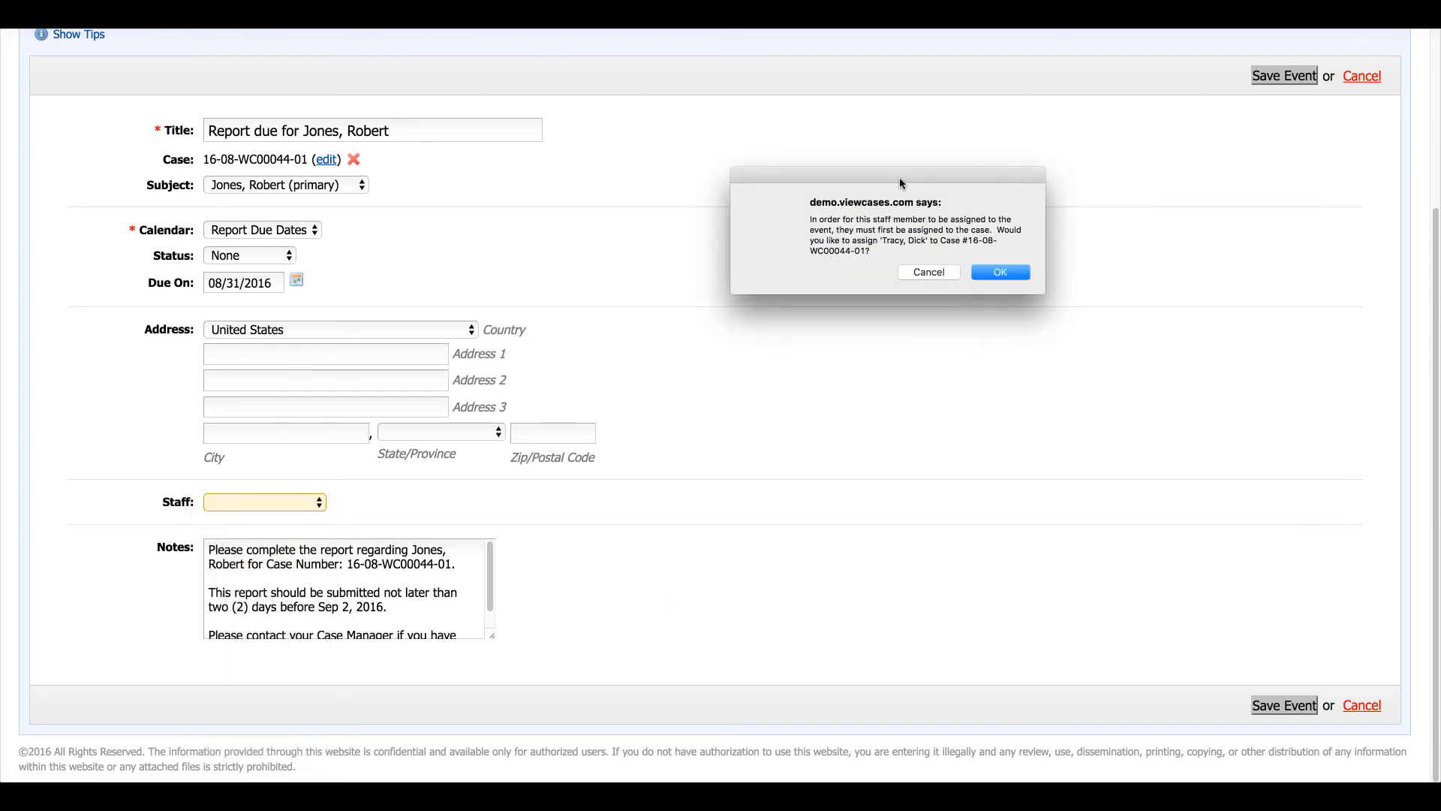
{"action": "left_click_drag", "start_coordinate": [899, 182], "coordinate": [763, 209]}
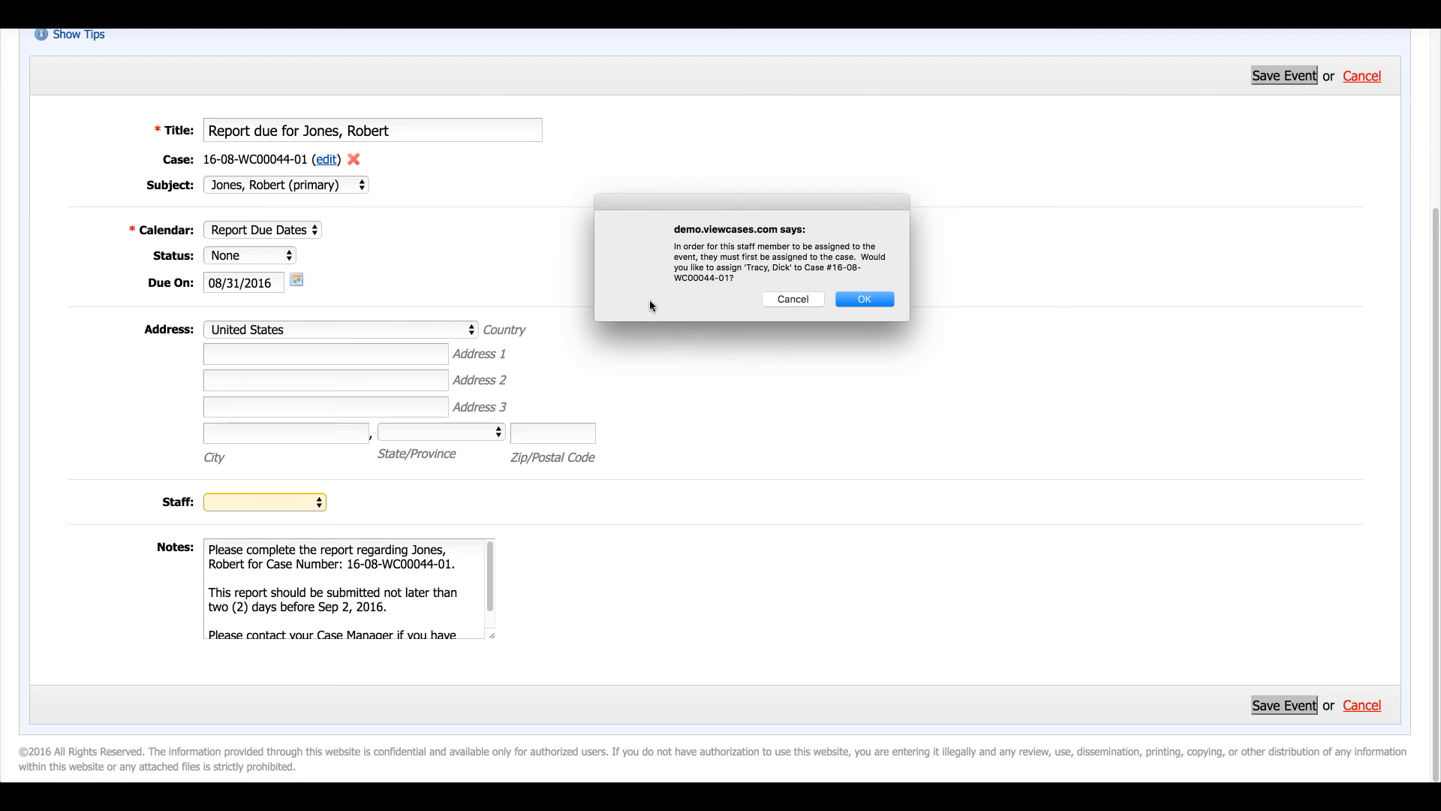
{"action": "left_click", "coordinate": [860, 299]}
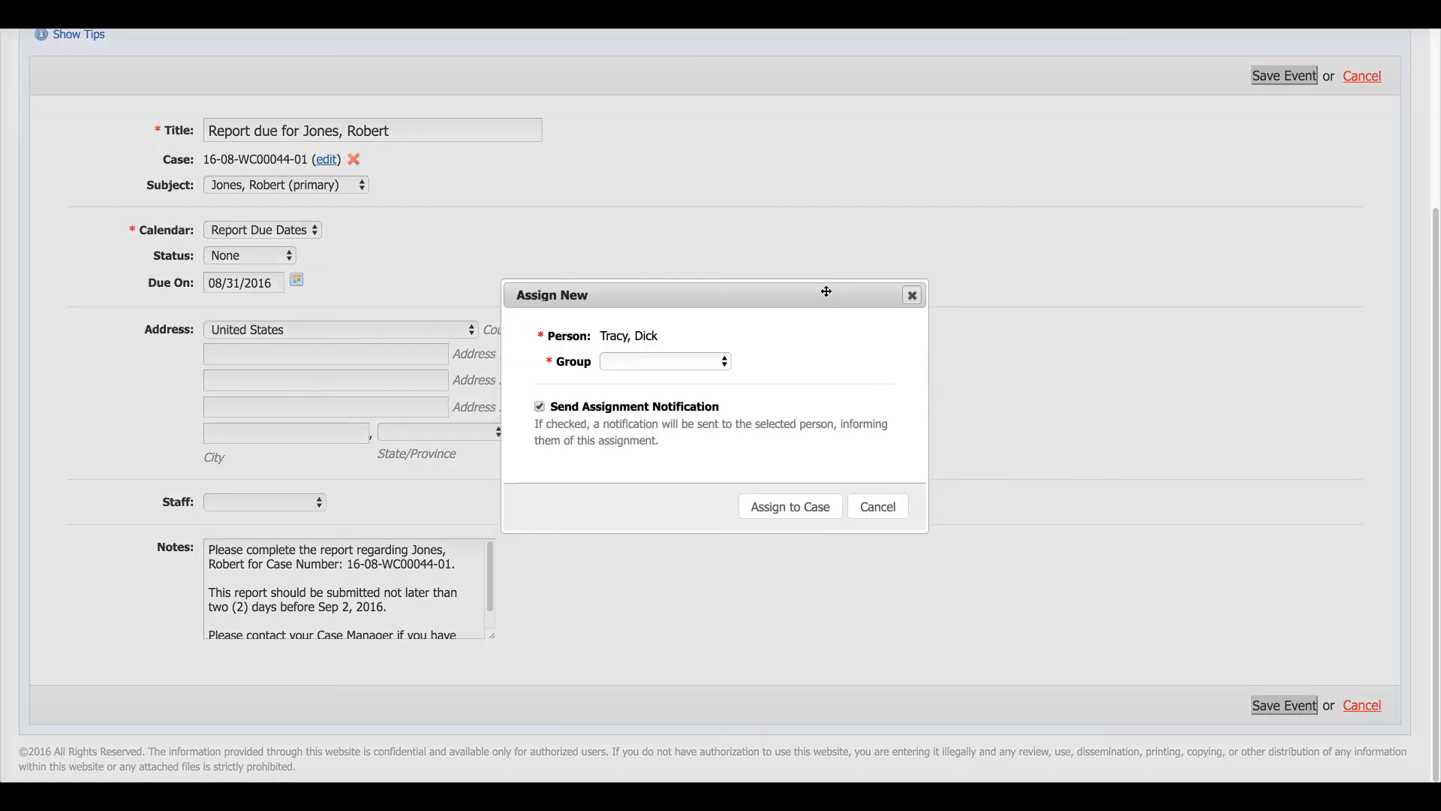
Step: Assign the staff member to the case as primary Investigator and save the task
{"action": "left_click", "coordinate": [678, 362]}
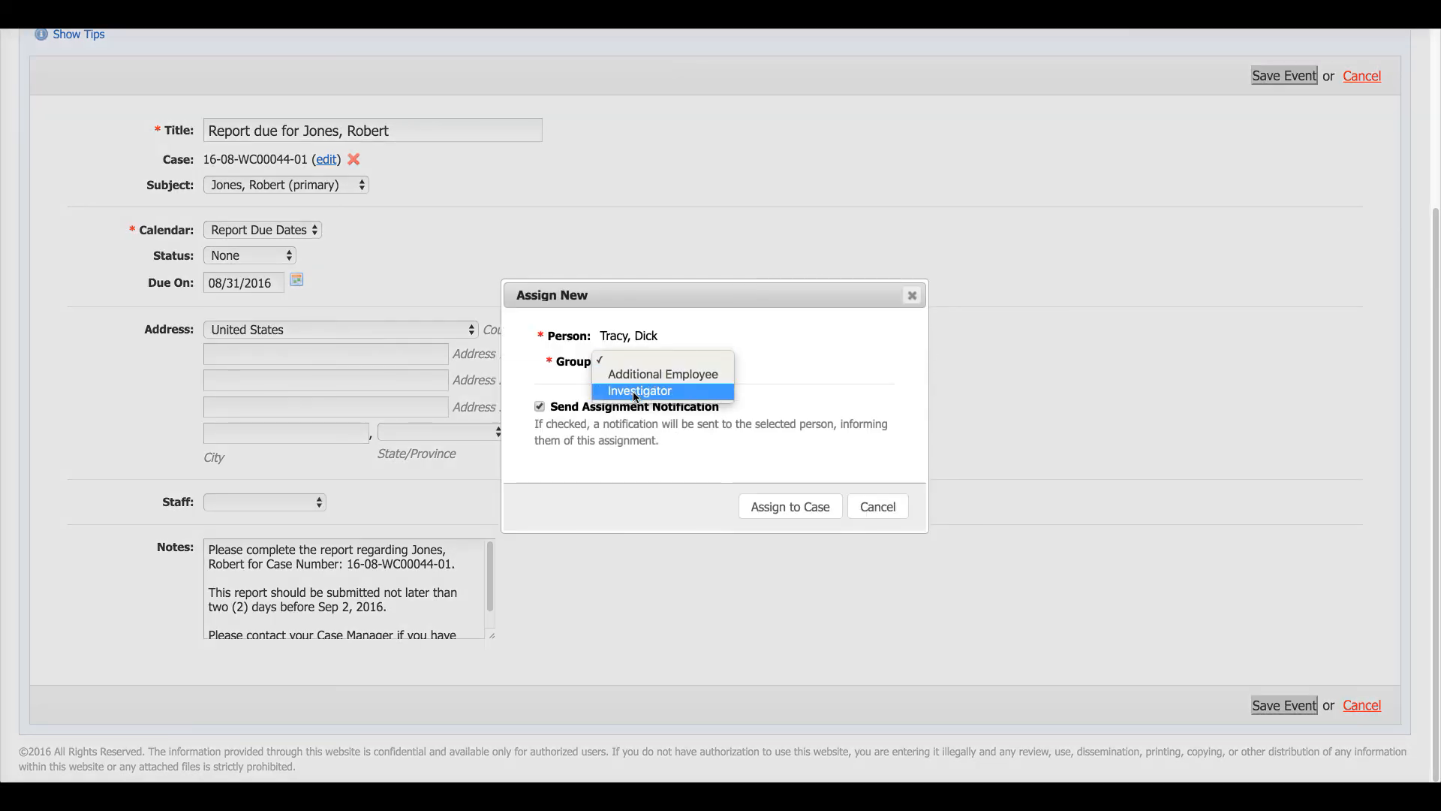
{"action": "left_click", "coordinate": [626, 389]}
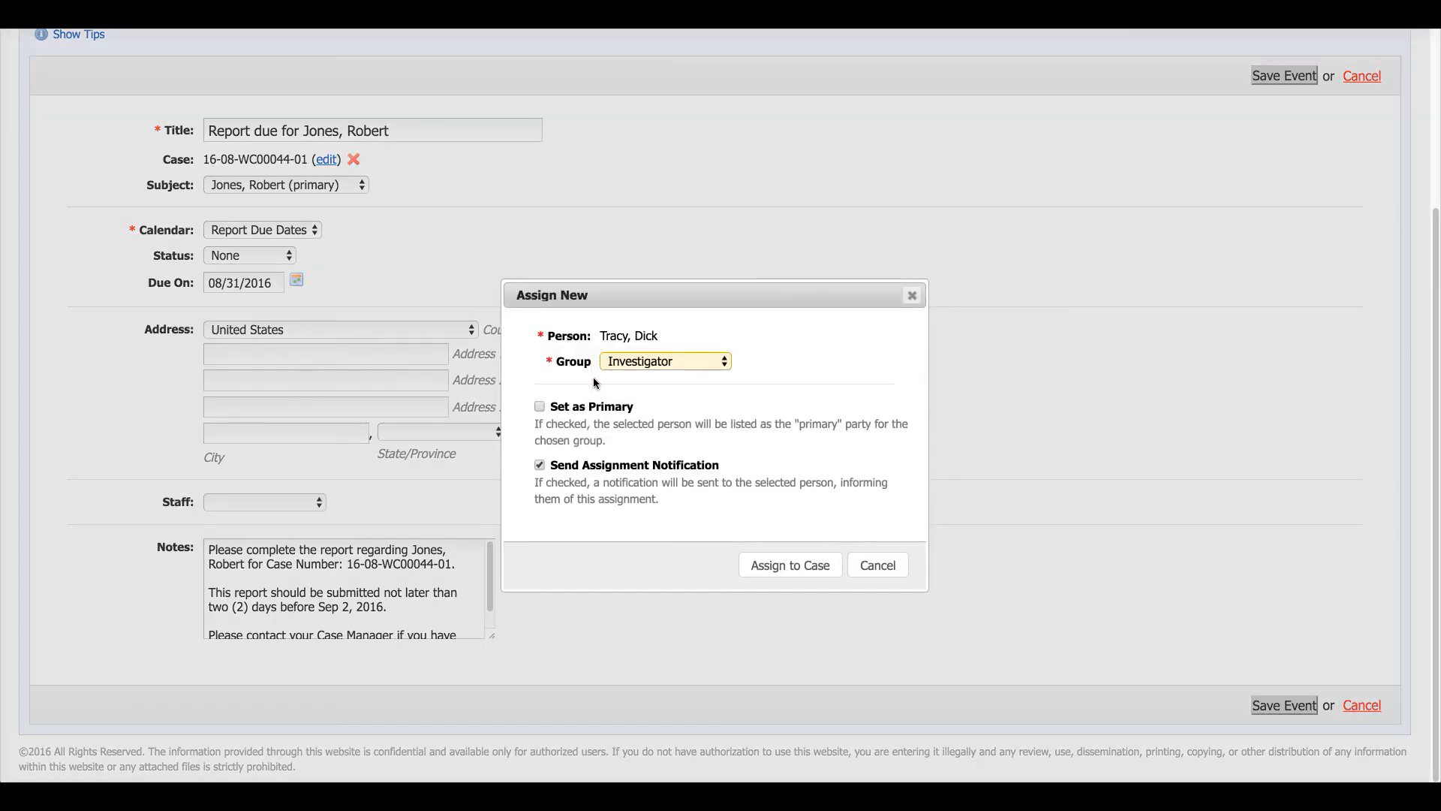
{"action": "left_click", "coordinate": [541, 410]}
{"action": "left_click", "coordinate": [803, 565]}
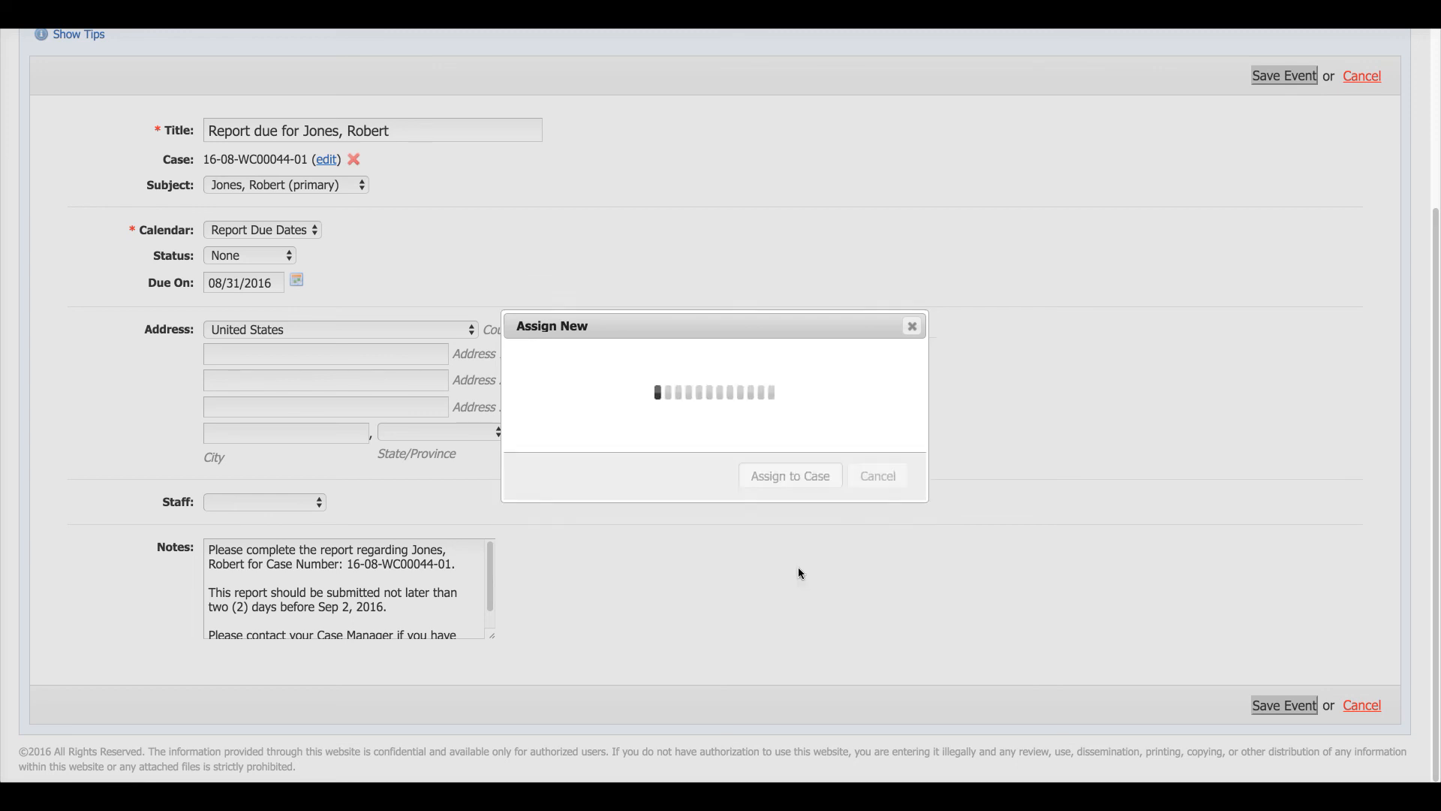
{"action": "scroll", "coordinate": [721, 514], "scroll_direction": "up", "scroll_amount": 3}
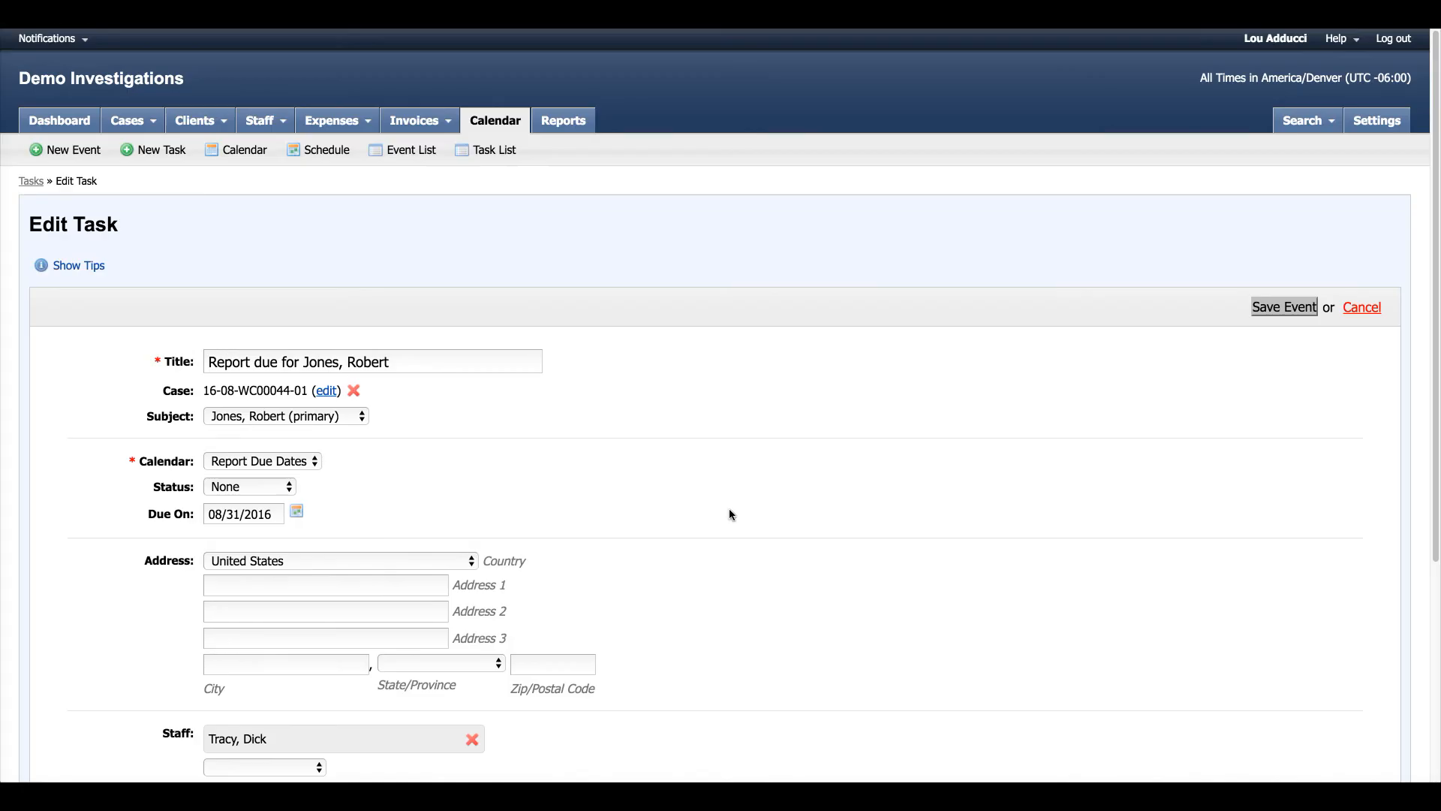
{"action": "left_click", "coordinate": [1285, 310]}
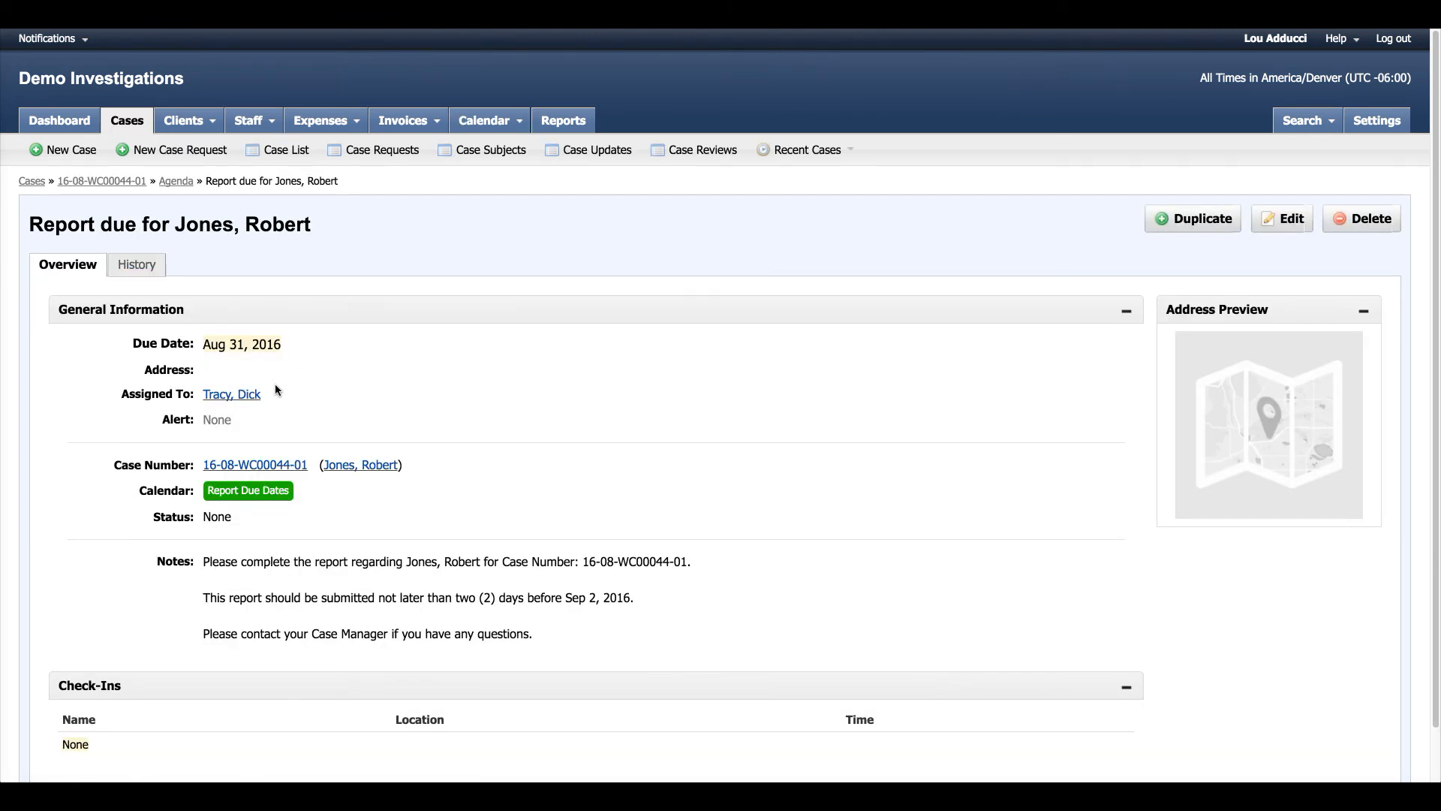